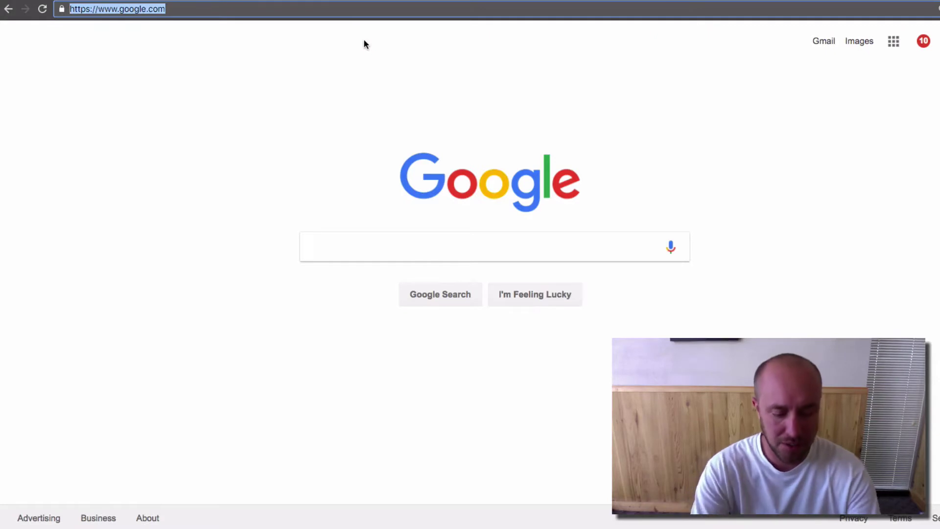
Step: Go to business.google.com and open the Big West Marketing listing's photos page, dismissing the tip
{"action": "type", "text": "business"}
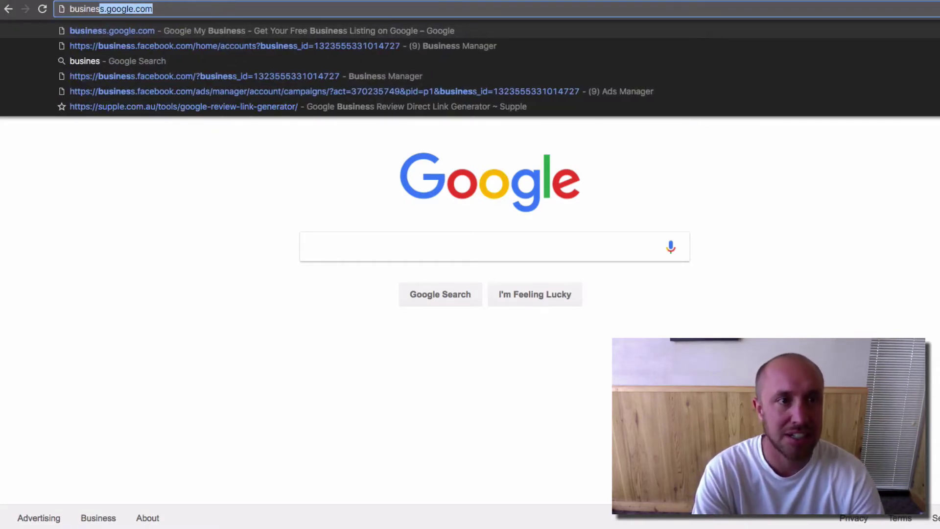
{"action": "key", "text": "Return"}
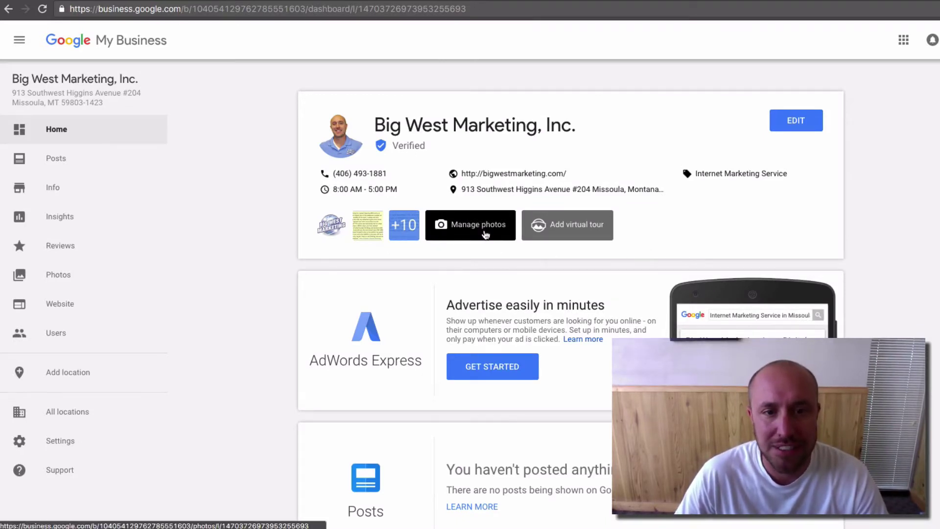
{"action": "left_click", "coordinate": [486, 234]}
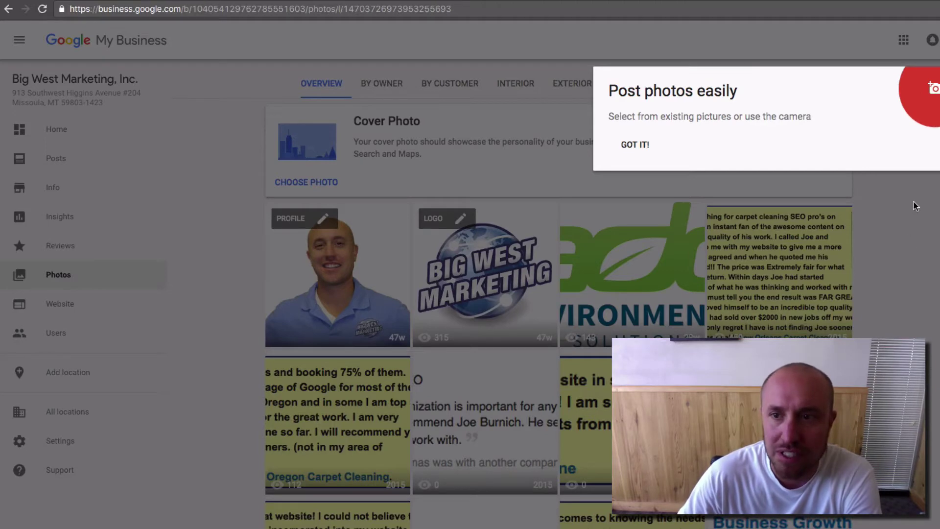
{"action": "left_click", "coordinate": [906, 239]}
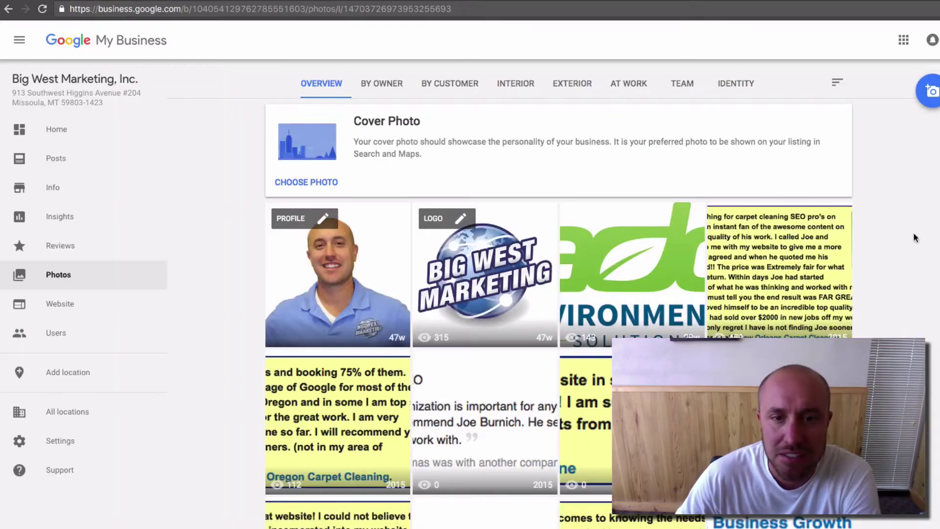
{"action": "scroll", "coordinate": [887, 240], "scroll_direction": "down", "scroll_amount": 1}
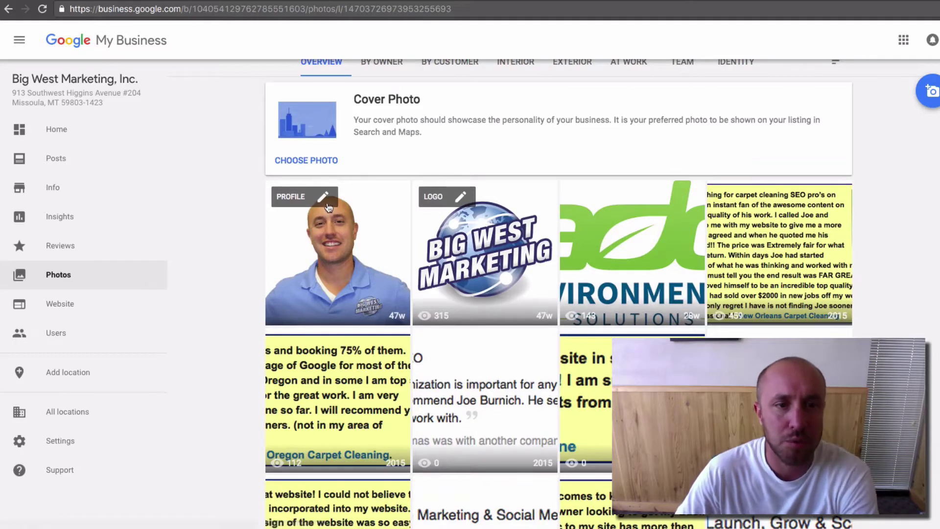
Step: Upload the headshot image as the new profile photo, with the crop square centred on his face
{"action": "left_click", "coordinate": [323, 198]}
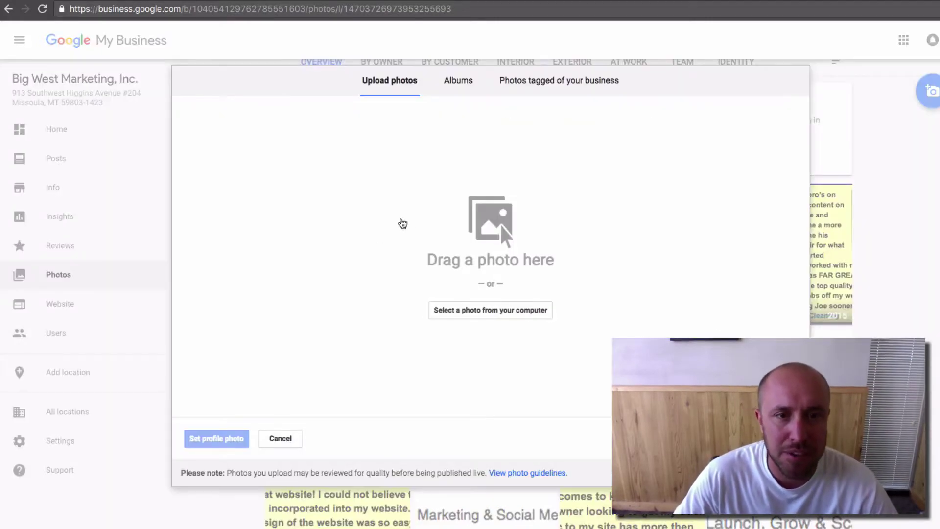
{"action": "left_click_drag", "start_coordinate": [939, 294], "coordinate": [517, 260]}
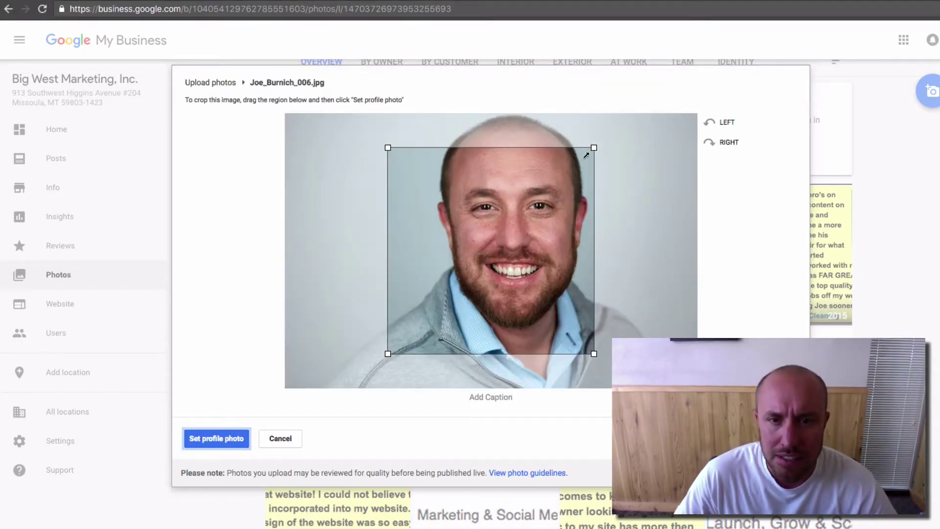
{"action": "left_click_drag", "start_coordinate": [594, 147], "coordinate": [642, 119]}
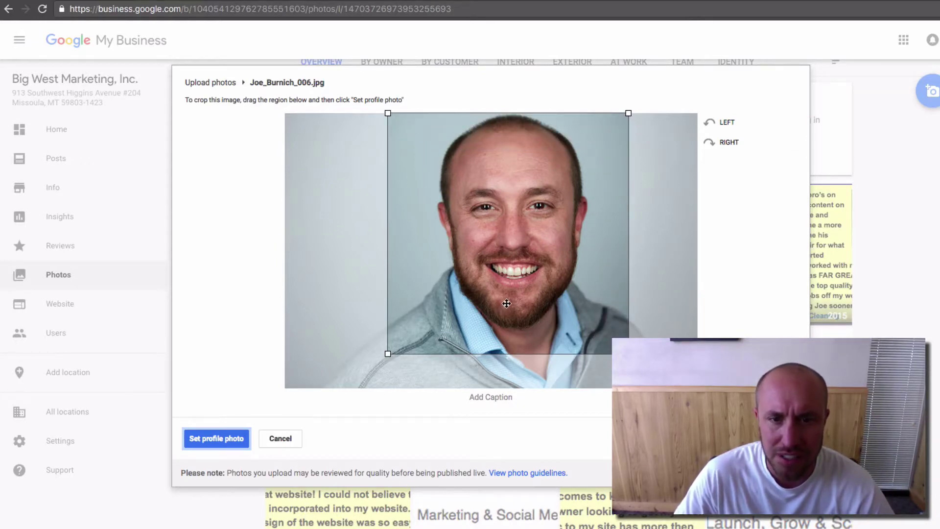
{"action": "mouse_move", "coordinate": [509, 303]}
{"action": "left_mouse_down"}
{"action": "mouse_move", "coordinate": [521, 302]}
{"action": "mouse_move", "coordinate": [512, 301]}
{"action": "left_mouse_up"}
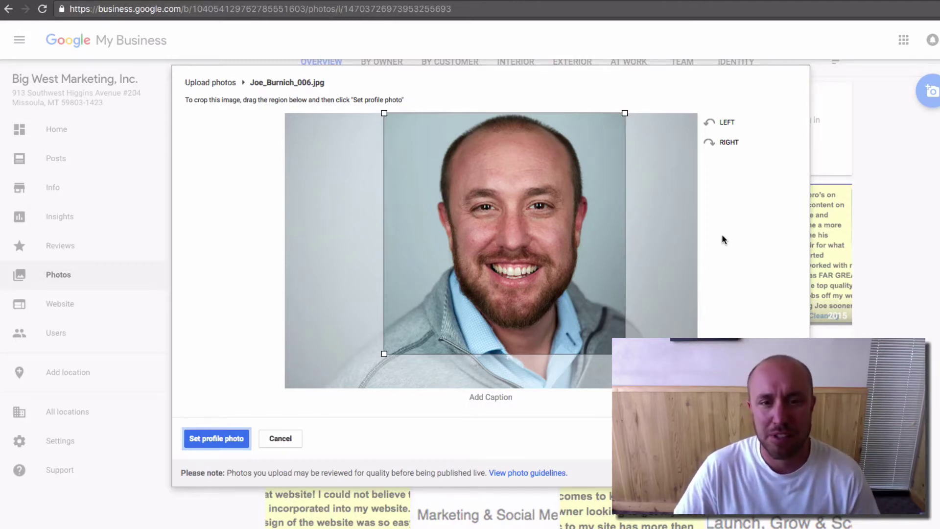
{"action": "left_click", "coordinate": [220, 444]}
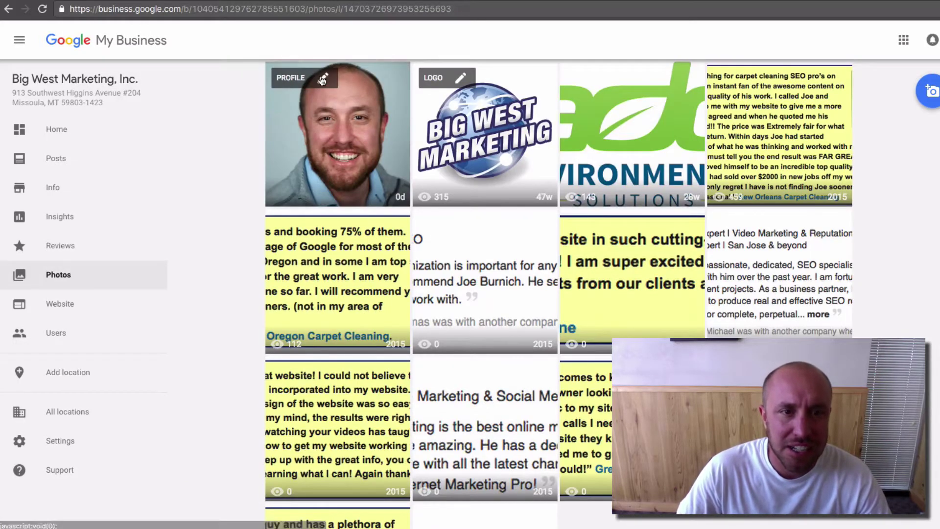
Step: Re-upload the headshot to the profile photo and widen the crop to the photo's bottom
{"action": "left_click", "coordinate": [323, 78]}
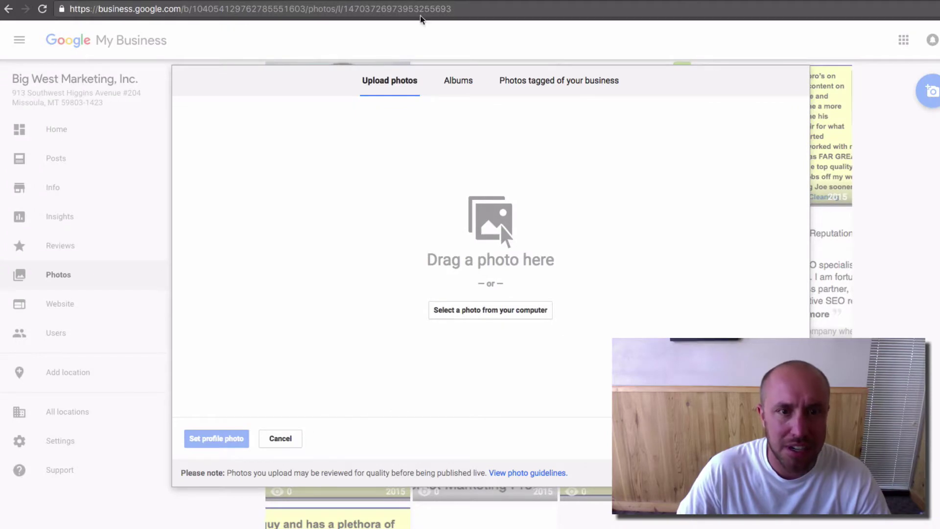
{"action": "left_click_drag", "start_coordinate": [423, 21], "coordinate": [451, 253]}
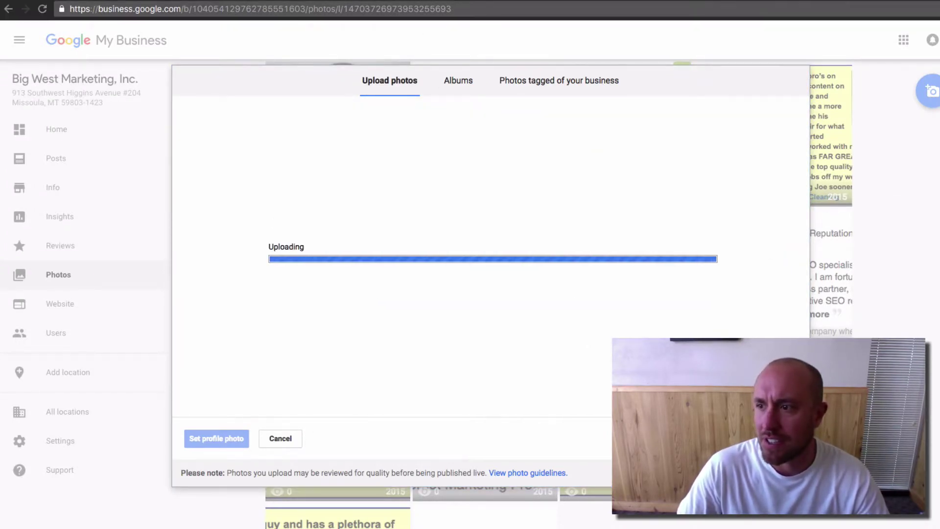
{"action": "key", "text": "super+Tab"}
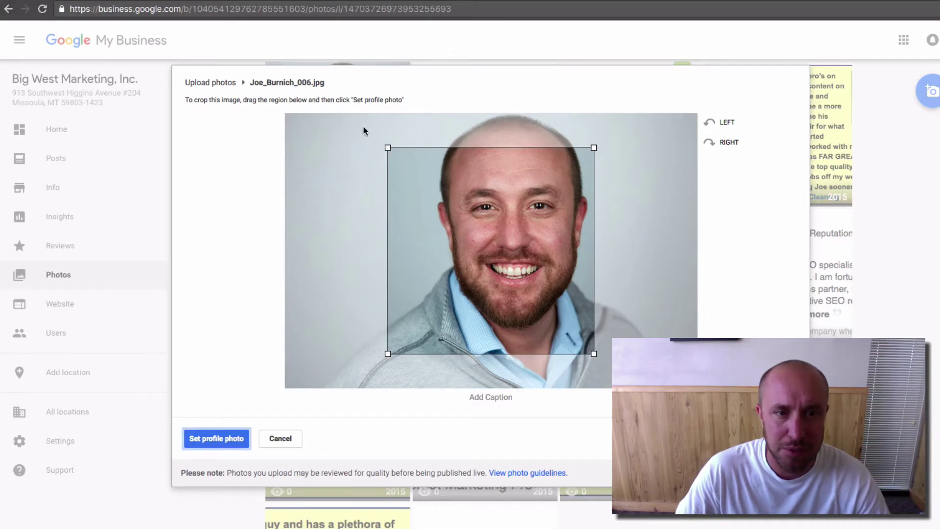
{"action": "left_click_drag", "start_coordinate": [387, 147], "coordinate": [343, 107]}
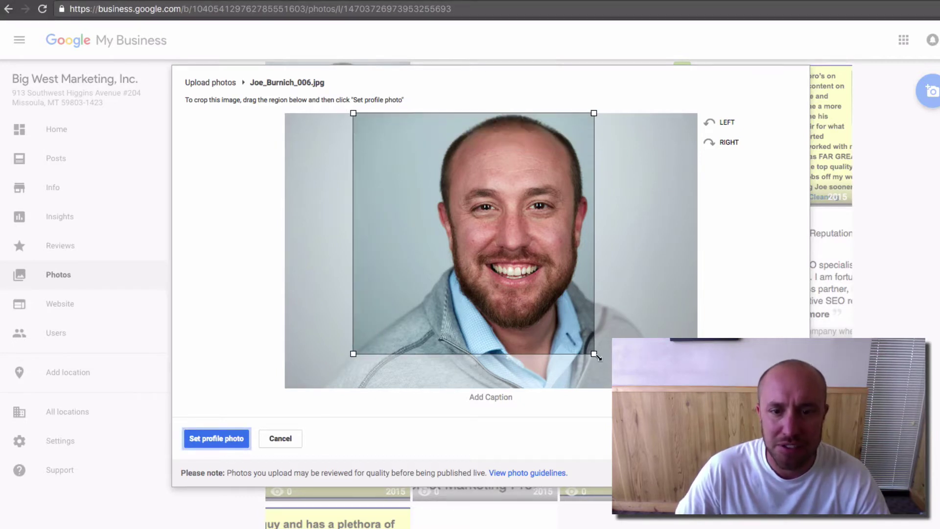
{"action": "left_click_drag", "start_coordinate": [596, 354], "coordinate": [629, 388]}
Step: Caption the headshot with the owner's name identifying him as owner, and set it as profile photo
{"action": "left_click", "coordinate": [500, 397]}
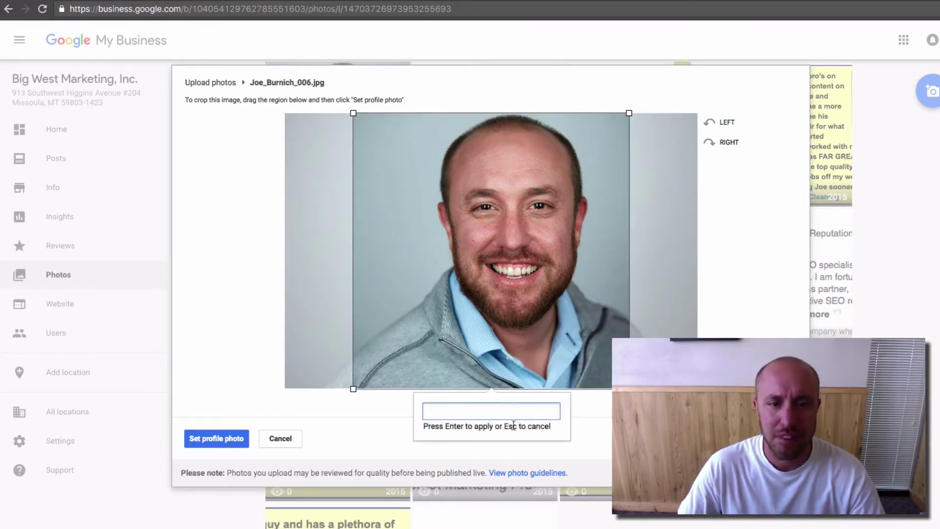
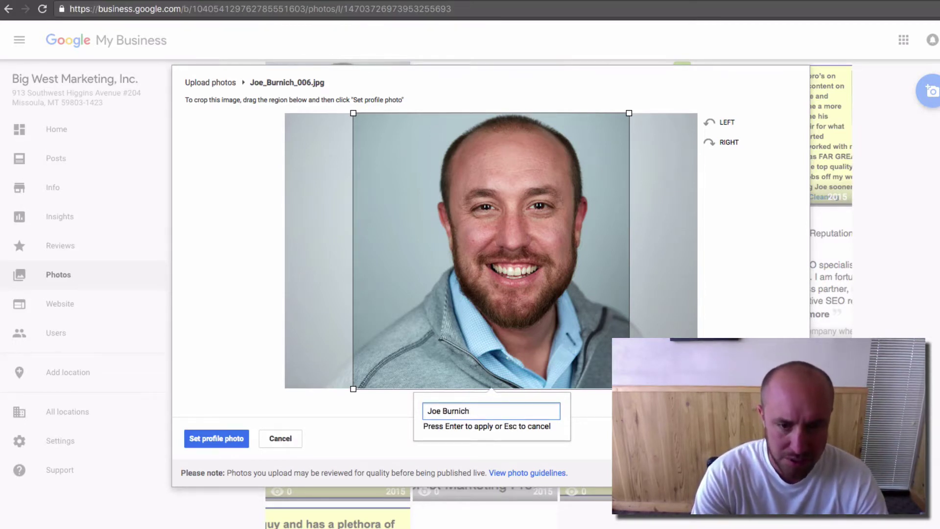
{"action": "type", "text": "Owner"}
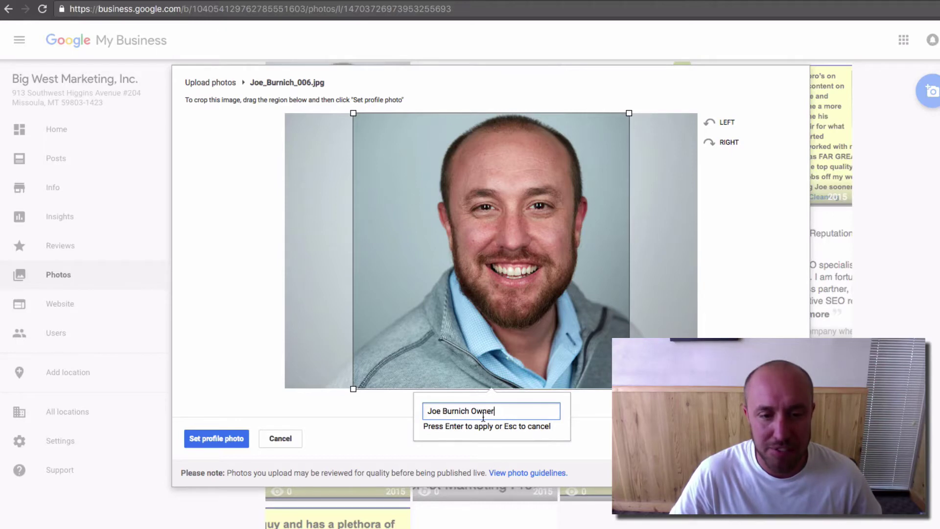
{"action": "left_click", "coordinate": [221, 442]}
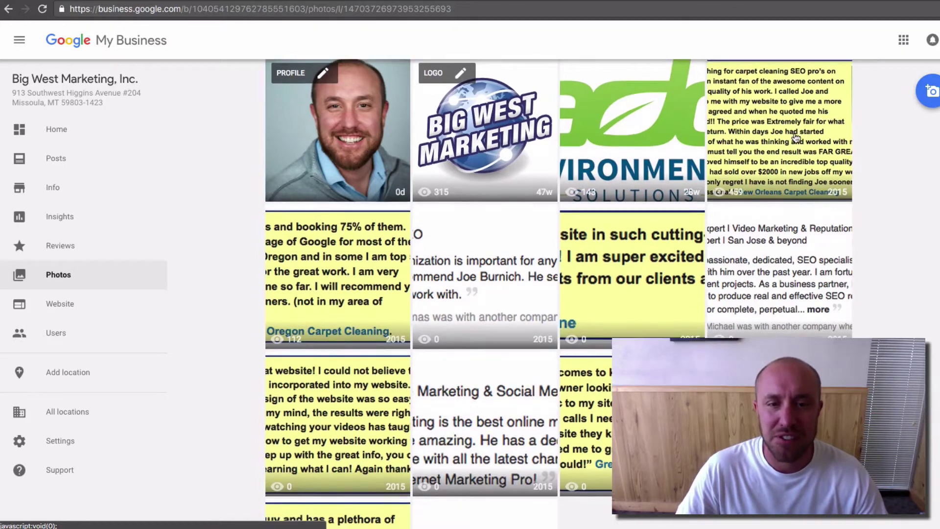
Step: Scroll through the photo grid, then open one photo in the viewer and close it again
{"action": "scroll", "coordinate": [795, 135], "scroll_direction": "down", "scroll_amount": 3}
{"action": "scroll", "coordinate": [796, 136], "scroll_direction": "up", "scroll_amount": 5}
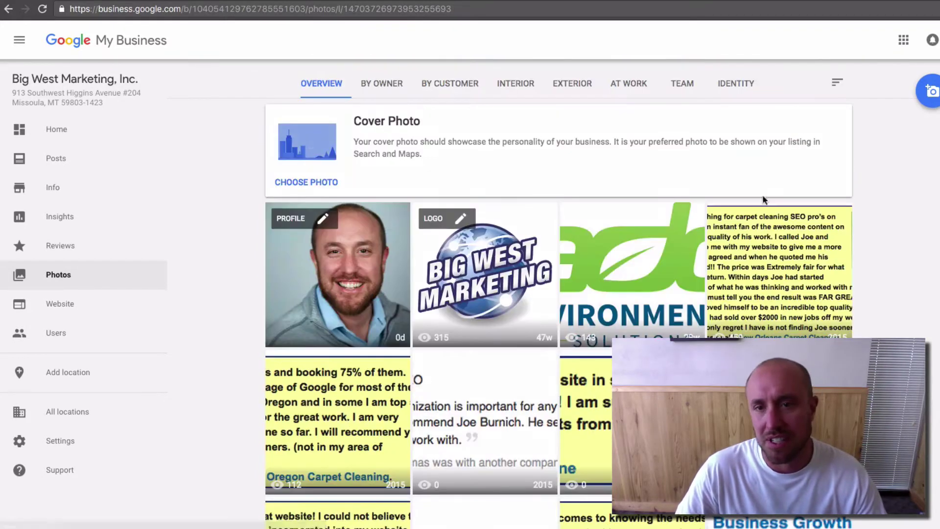
{"action": "scroll", "coordinate": [801, 245], "scroll_direction": "down", "scroll_amount": 1}
{"action": "scroll", "coordinate": [802, 245], "scroll_direction": "down", "scroll_amount": 1}
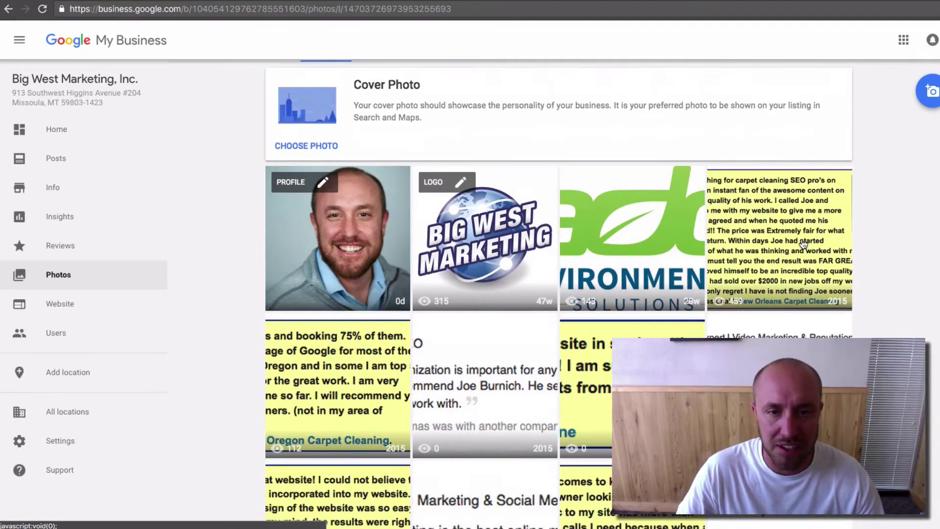
{"action": "scroll", "coordinate": [803, 243], "scroll_direction": "down", "scroll_amount": 1}
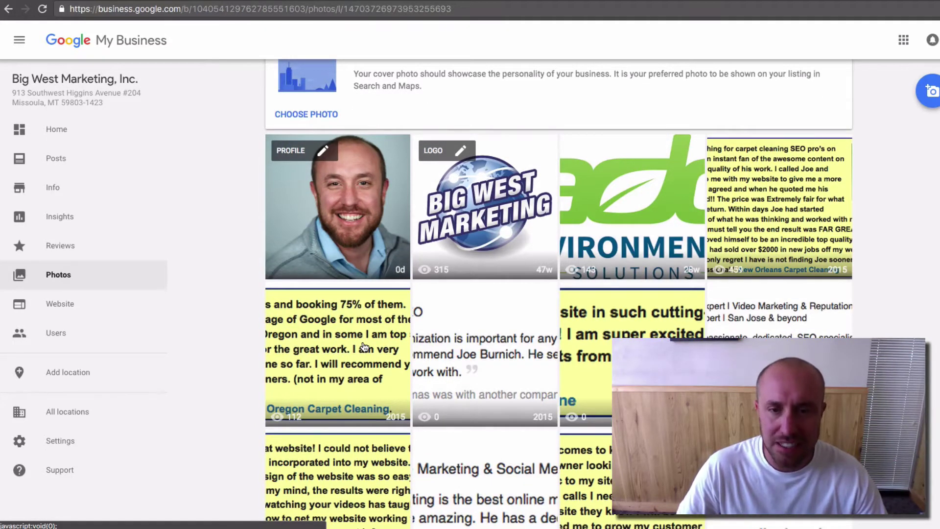
{"action": "scroll", "coordinate": [364, 347], "scroll_direction": "down", "scroll_amount": 7}
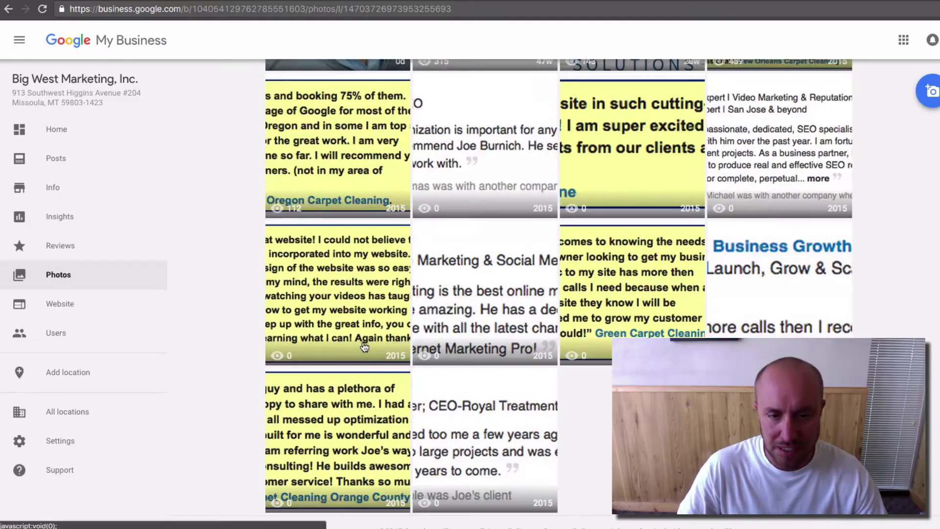
{"action": "scroll", "coordinate": [364, 348], "scroll_direction": "up", "scroll_amount": 9}
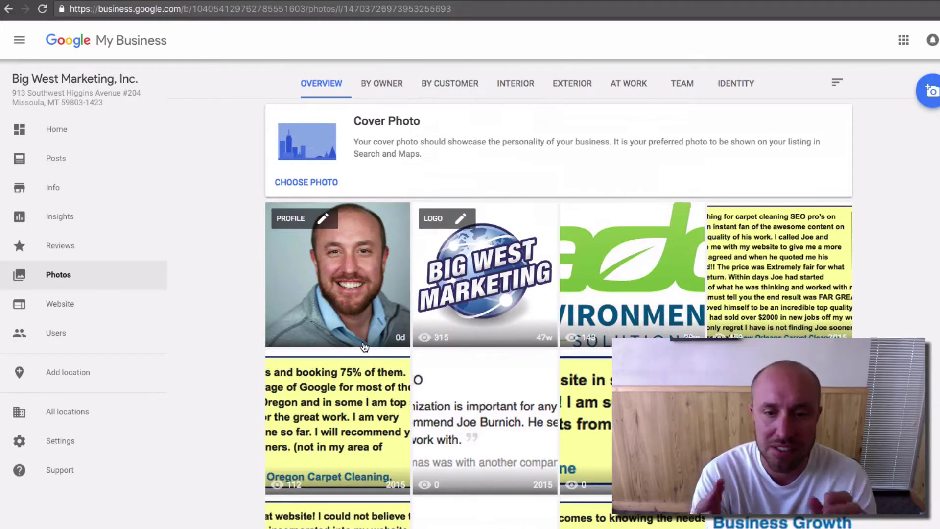
{"action": "left_click", "coordinate": [639, 222]}
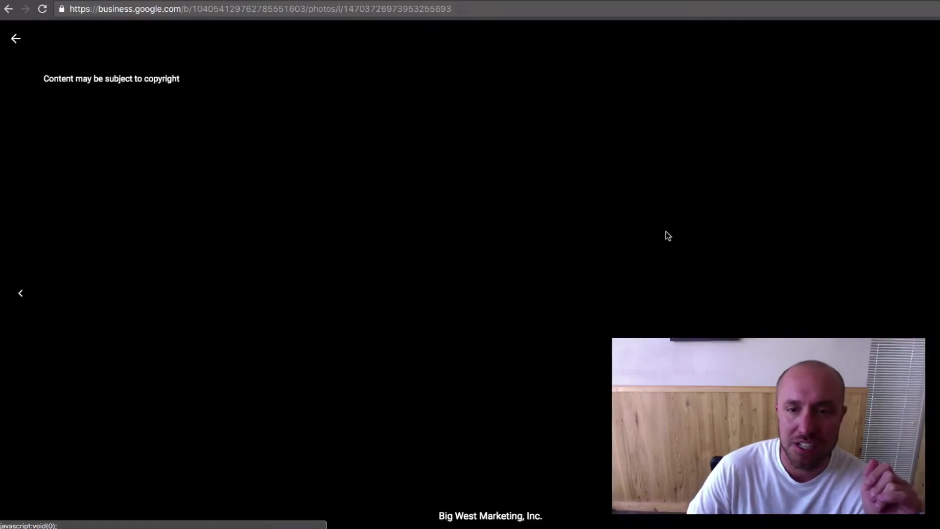
{"action": "left_click", "coordinate": [16, 39]}
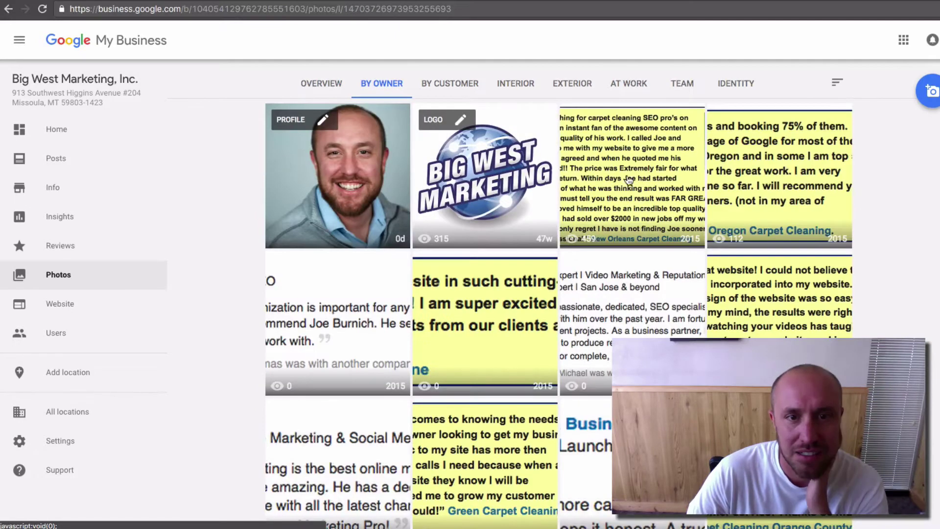
Step: Browse the Customer, Interior, Exterior, At Work, Team and Identity categories, ending on By owner
{"action": "left_click", "coordinate": [462, 92]}
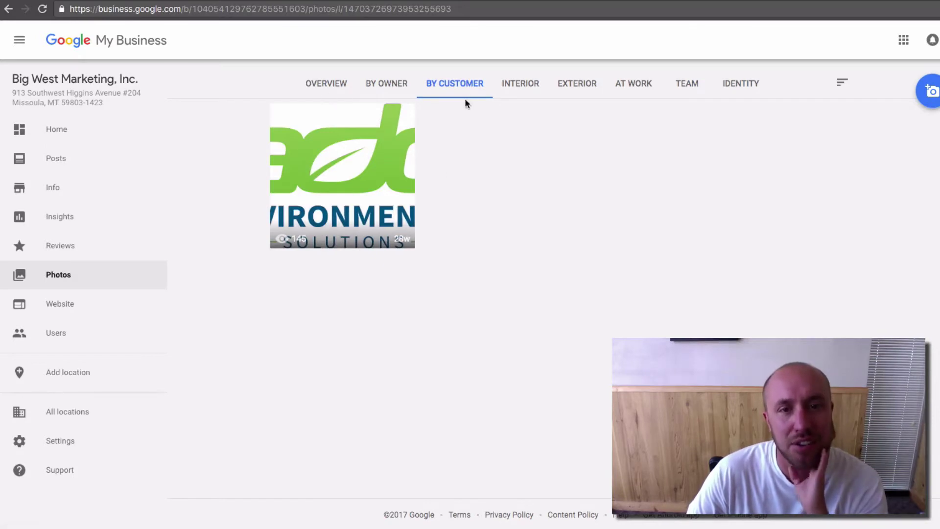
{"action": "left_click", "coordinate": [525, 91]}
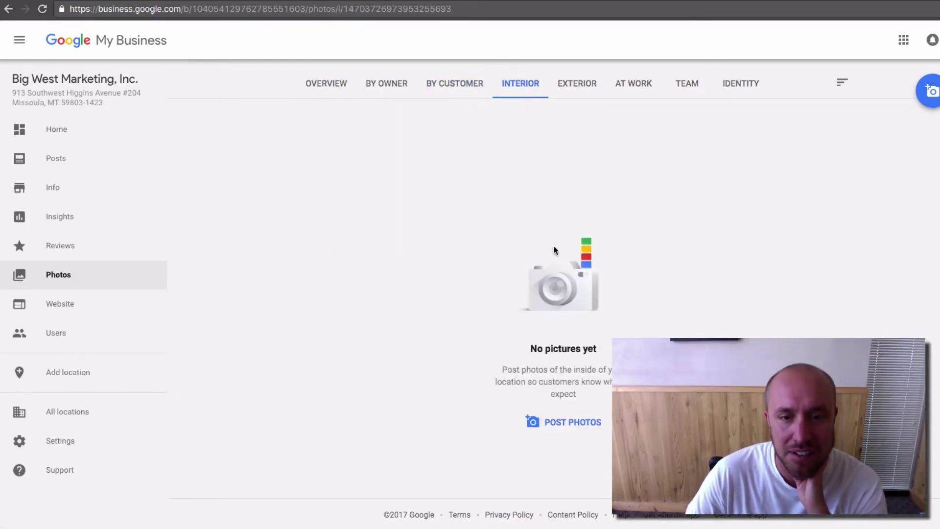
{"action": "left_click", "coordinate": [588, 84]}
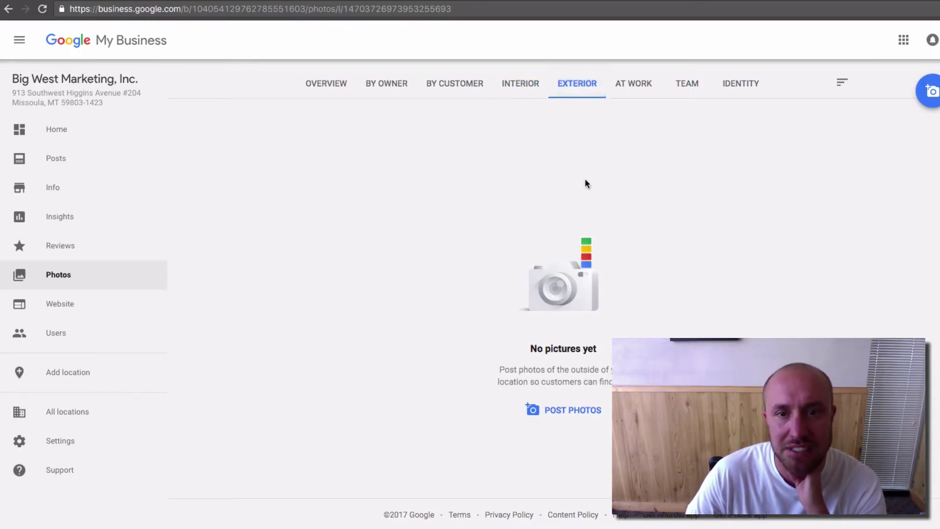
{"action": "left_click", "coordinate": [616, 91]}
{"action": "left_click", "coordinate": [688, 84]}
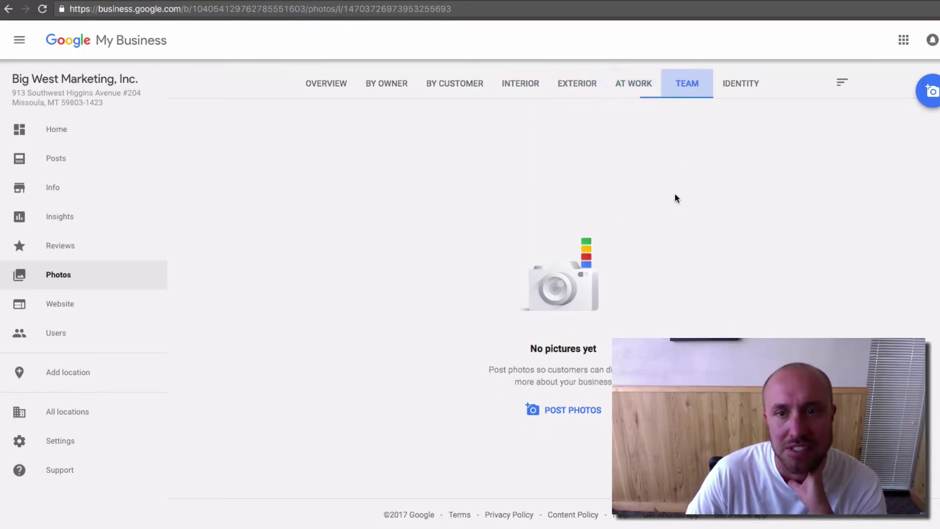
{"action": "left_click", "coordinate": [740, 87]}
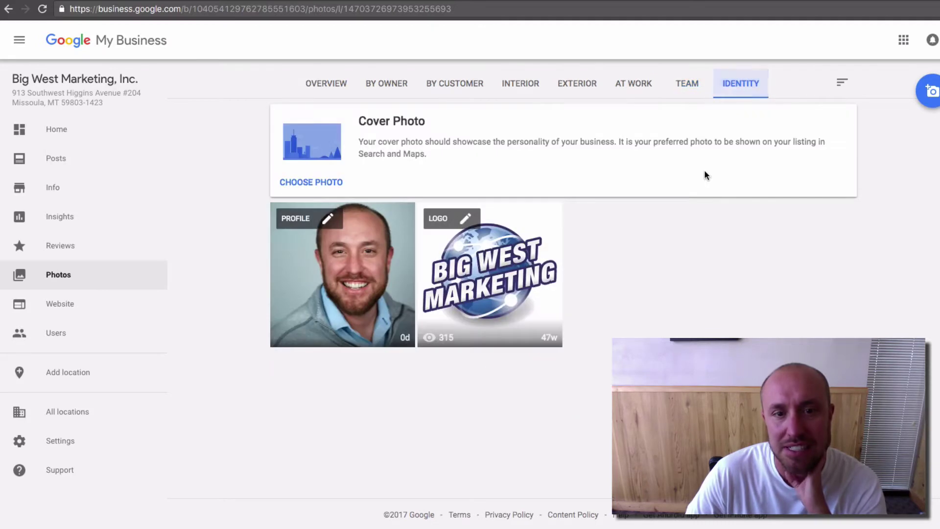
{"action": "left_click", "coordinate": [381, 79]}
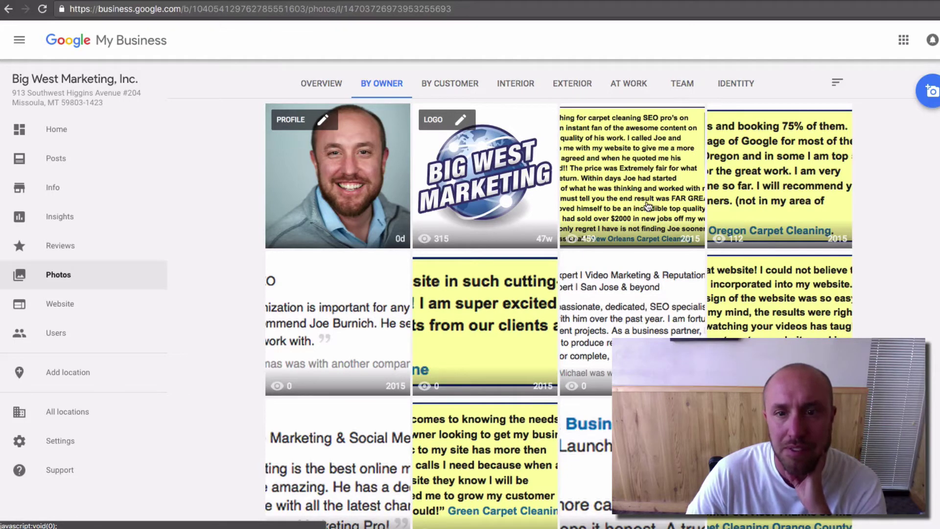
Step: Return to the owner photos and delete the carpet cleaning, Bend Oregon and first recommendation images
{"action": "left_click", "coordinate": [568, 238]}
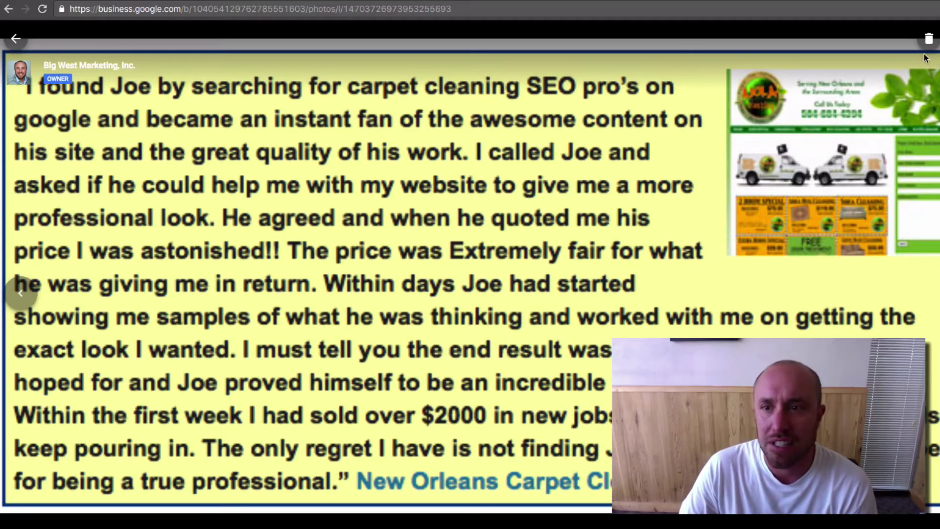
{"action": "left_click", "coordinate": [5, 10]}
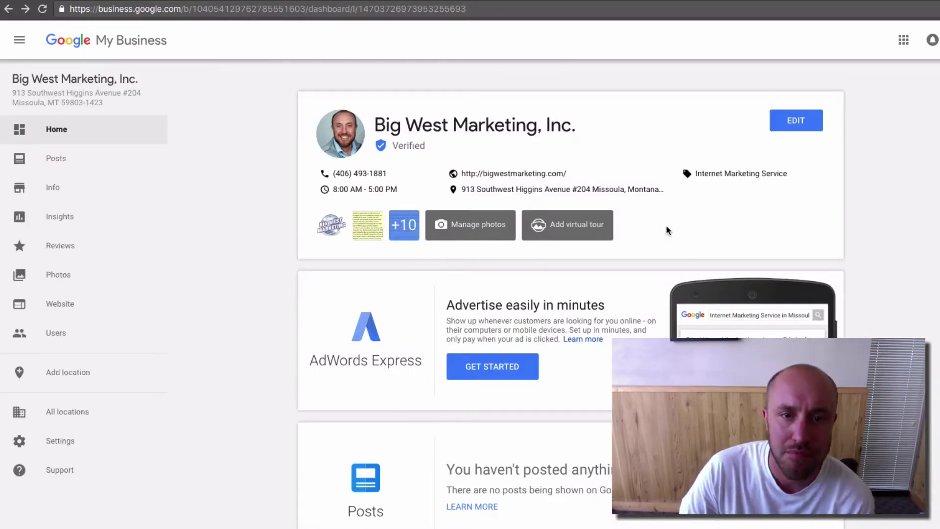
{"action": "left_click", "coordinate": [460, 233]}
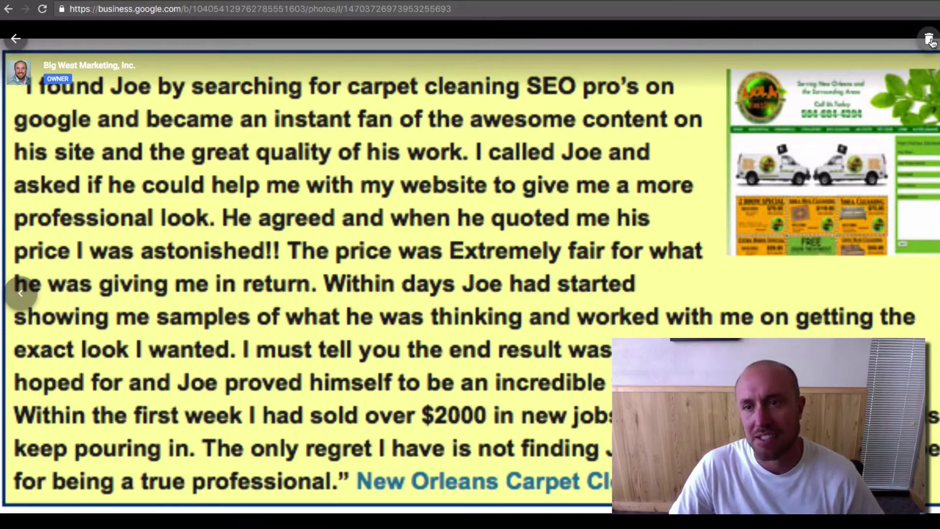
{"action": "left_click", "coordinate": [930, 41]}
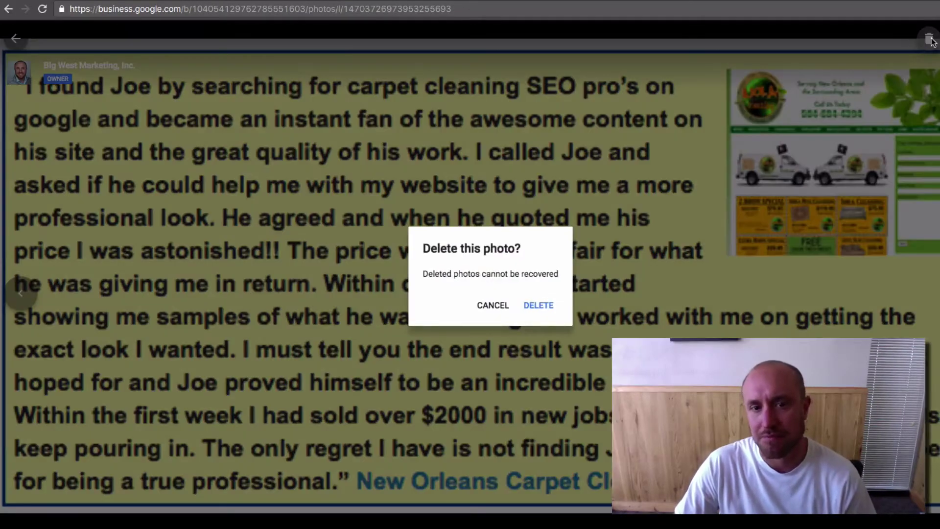
{"action": "left_click", "coordinate": [534, 306]}
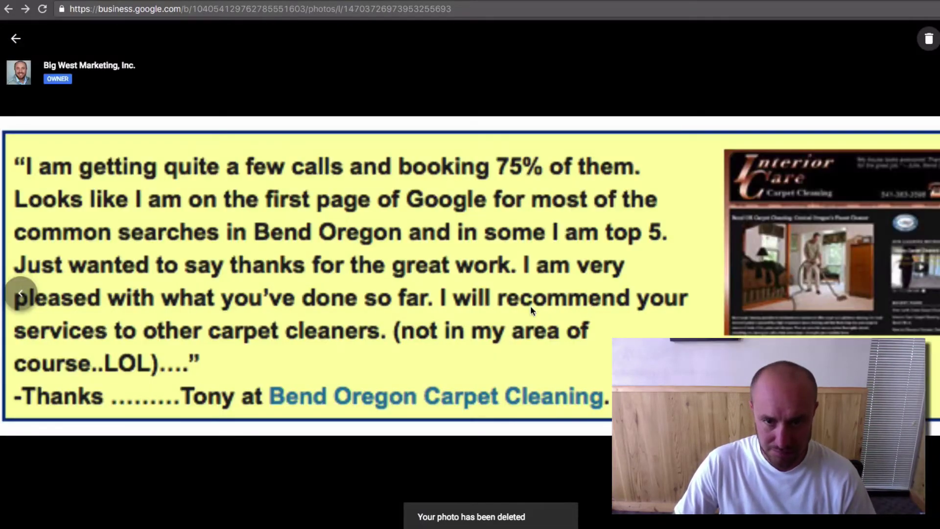
{"action": "left_click", "coordinate": [923, 40]}
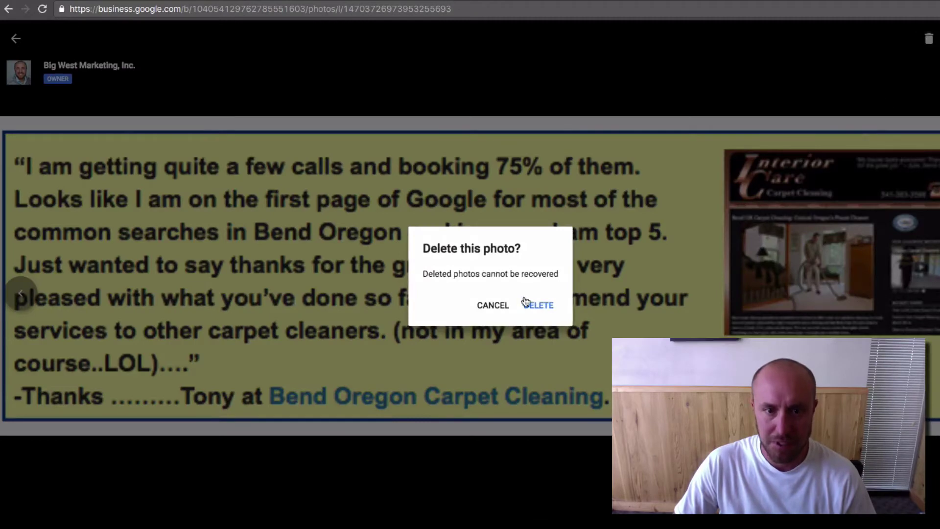
{"action": "left_click", "coordinate": [531, 305]}
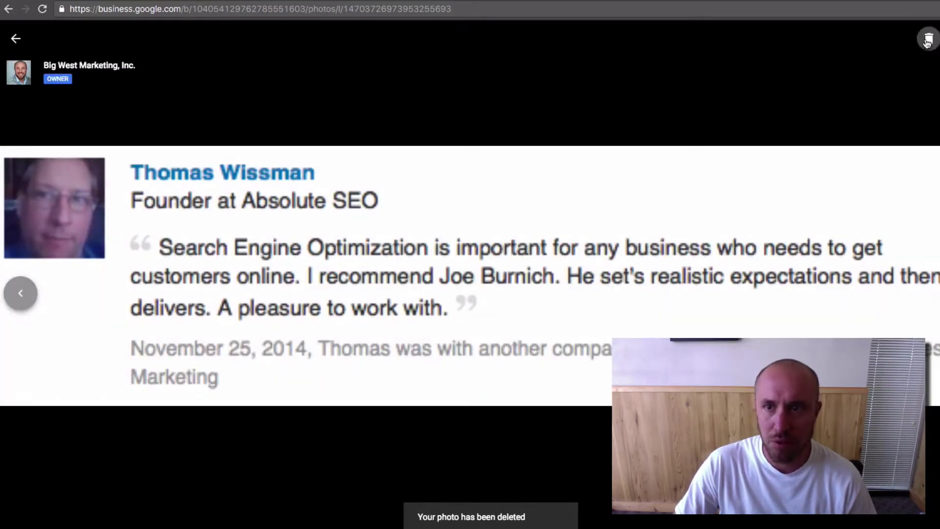
{"action": "left_click", "coordinate": [929, 39]}
{"action": "left_click", "coordinate": [540, 306]}
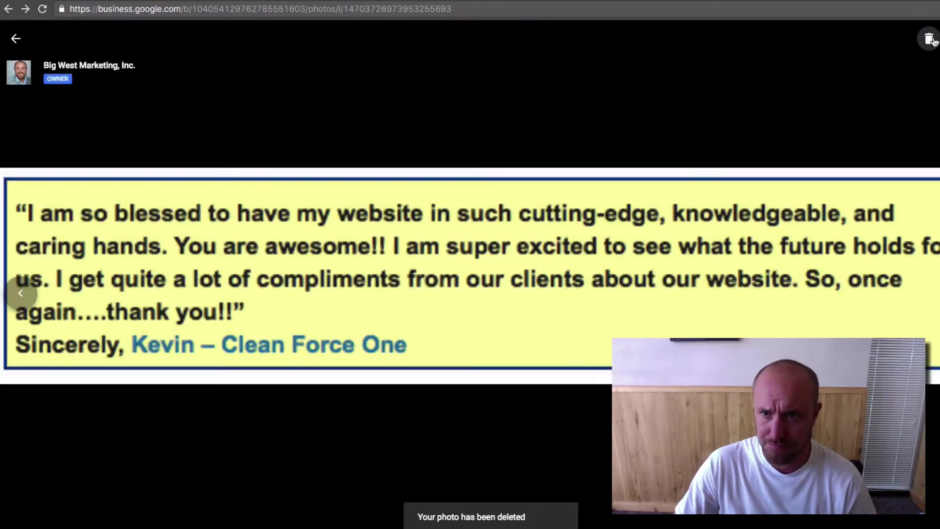
Step: Delete the Clean Force One and Orlando testimonials plus two recommendation images
{"action": "left_click", "coordinate": [930, 40]}
{"action": "left_click", "coordinate": [531, 308]}
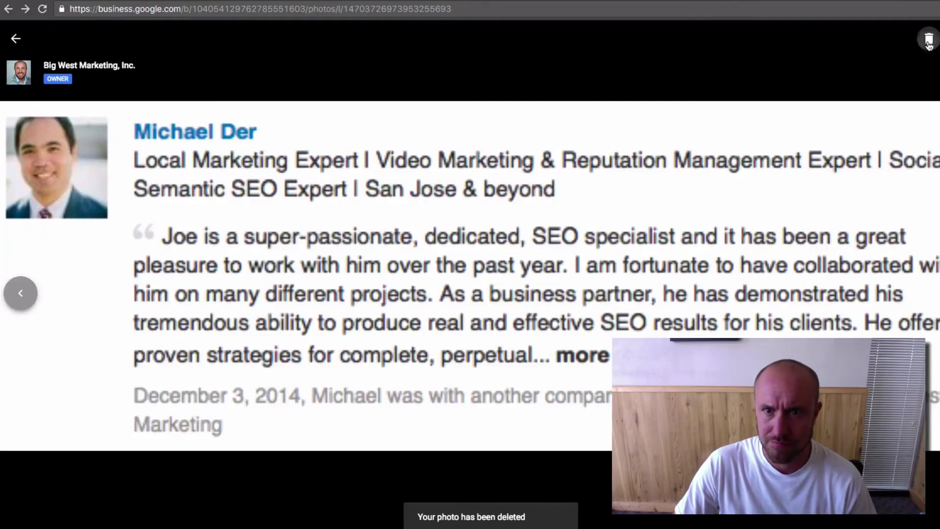
{"action": "left_click", "coordinate": [928, 40]}
{"action": "left_click", "coordinate": [534, 306]}
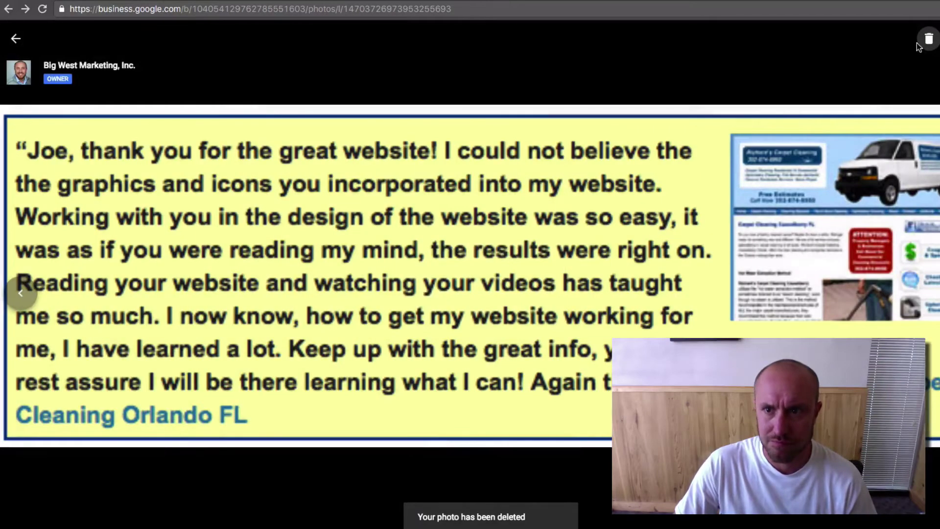
{"action": "left_click", "coordinate": [929, 40]}
{"action": "left_click", "coordinate": [537, 309]}
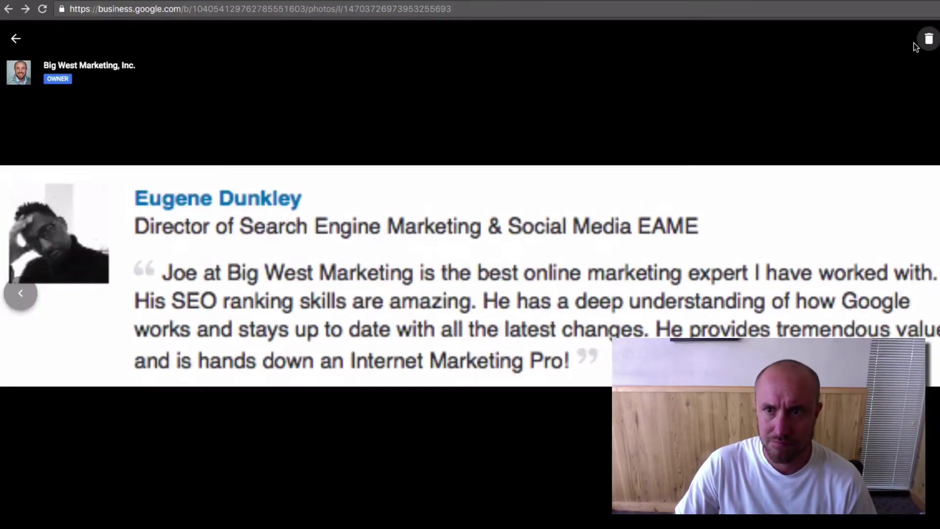
{"action": "left_click", "coordinate": [928, 41]}
{"action": "left_click", "coordinate": [535, 307]}
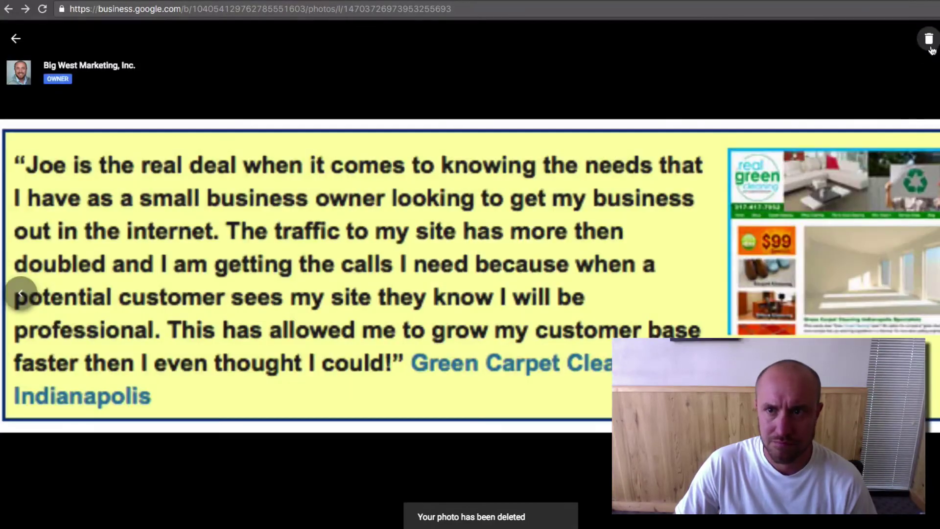
Step: Delete the Indianapolis and Orange County testimonials and the last recommendation images, then return to the overview
{"action": "left_click", "coordinate": [929, 39]}
{"action": "left_click", "coordinate": [537, 309]}
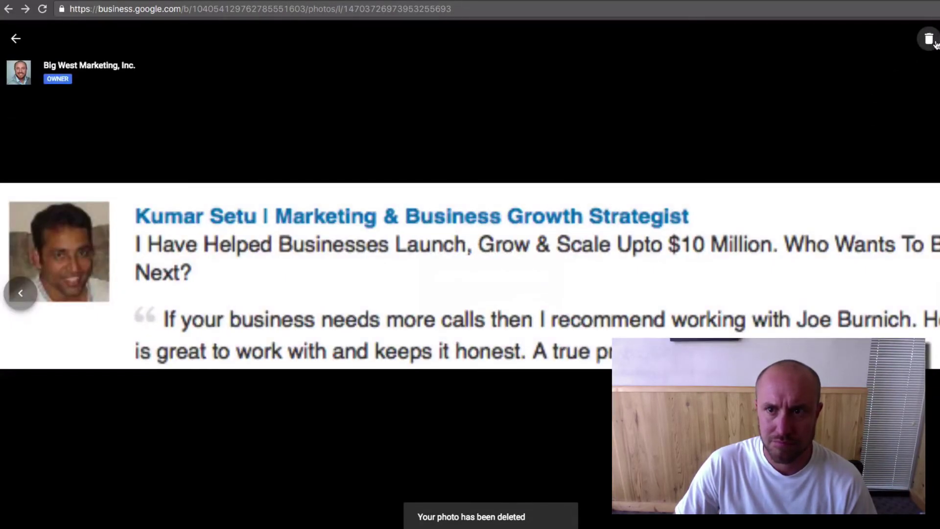
{"action": "left_click", "coordinate": [929, 39]}
{"action": "left_click", "coordinate": [535, 308]}
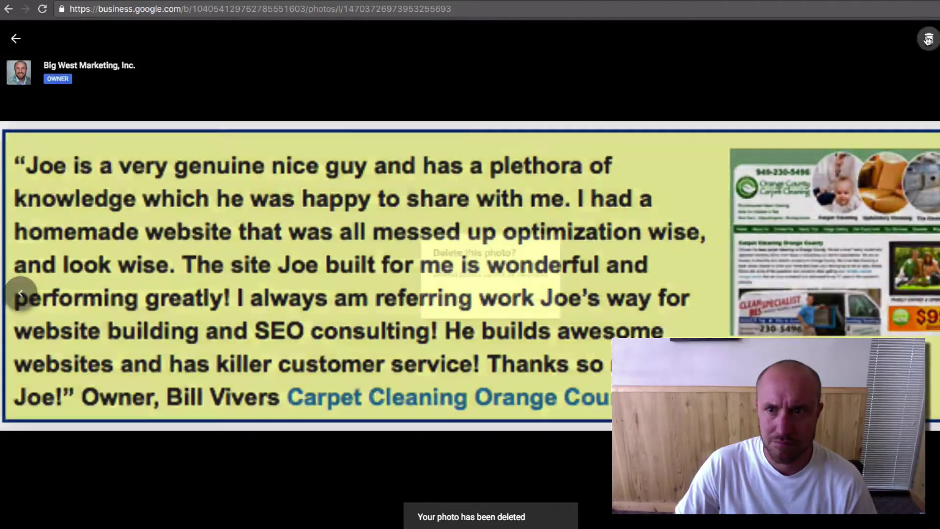
{"action": "left_click", "coordinate": [929, 39]}
{"action": "left_click", "coordinate": [537, 308]}
{"action": "left_click", "coordinate": [928, 39]}
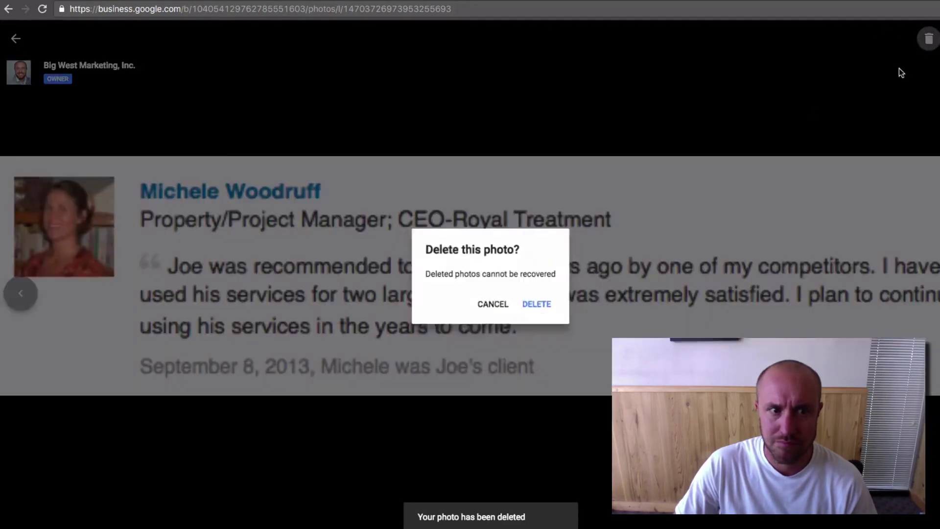
{"action": "left_click", "coordinate": [534, 306]}
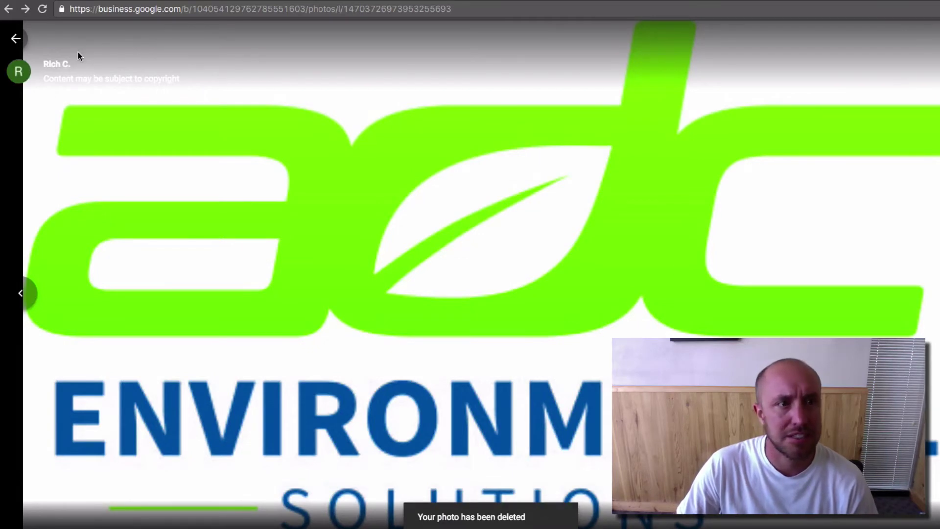
{"action": "left_click", "coordinate": [16, 39]}
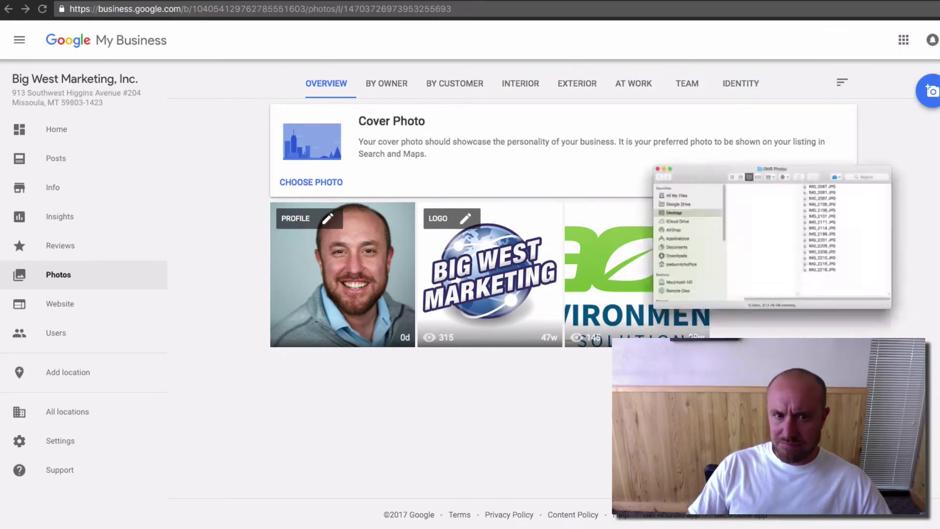
Step: Place the GMB Photos folder beside the listing and rename IMG_2087.JPG to Web Designer.JPG
{"action": "left_click_drag", "start_coordinate": [577, 32], "coordinate": [445, 167]}
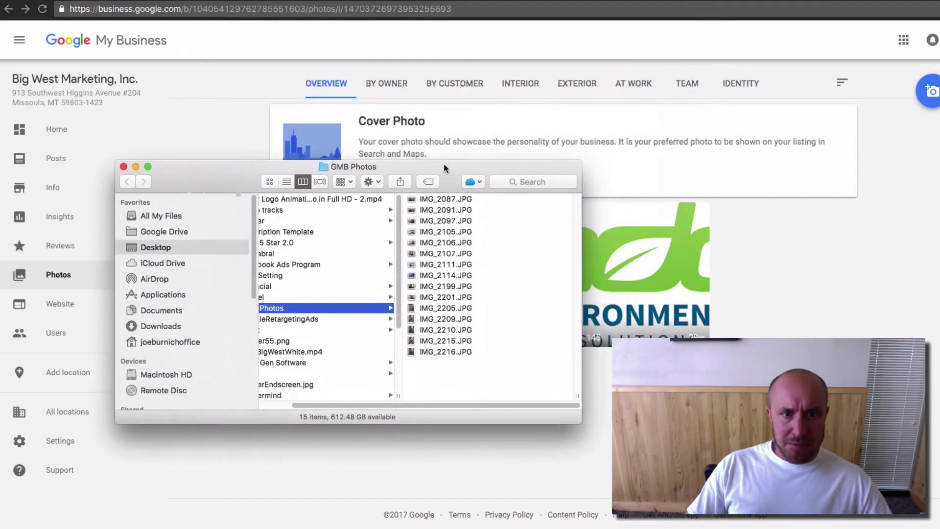
{"action": "left_click", "coordinate": [430, 198]}
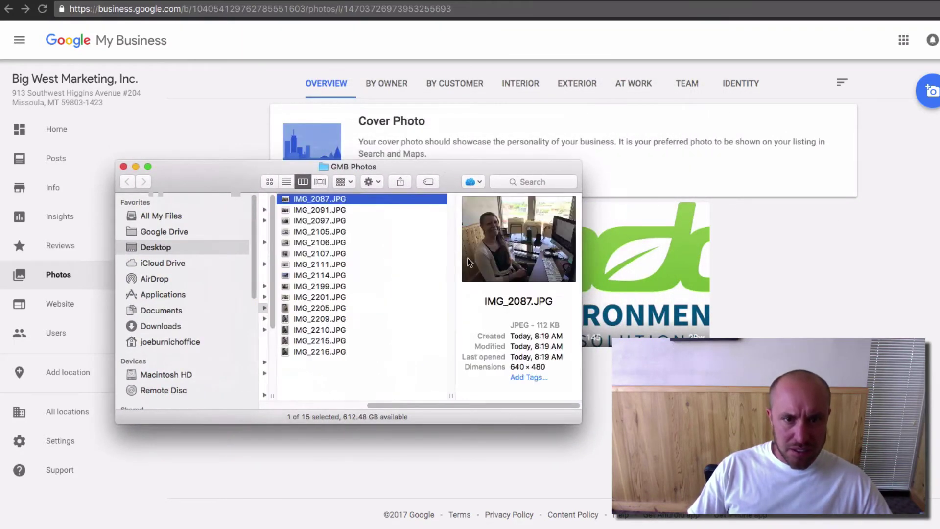
{"action": "left_click", "coordinate": [314, 199]}
{"action": "type", "text": "We"}
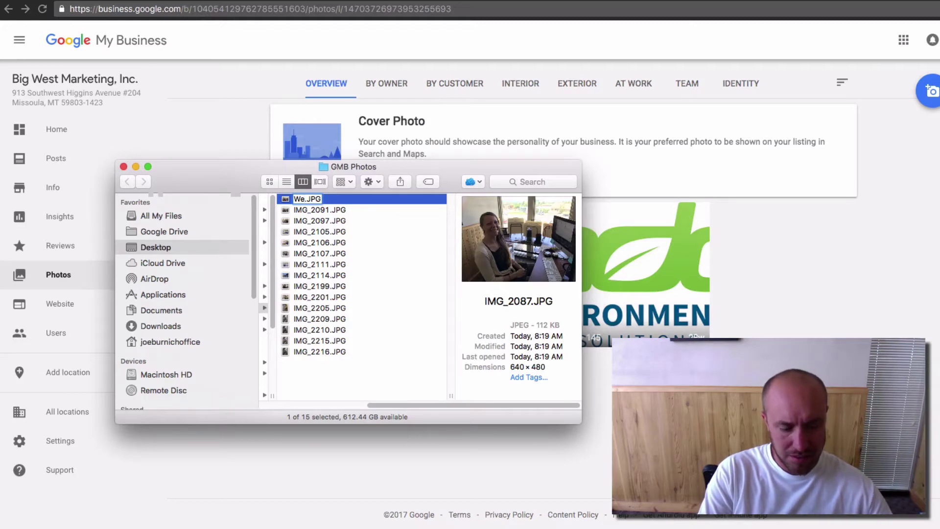
{"action": "type", "text": "b De"}
{"action": "type", "text": "signer"}
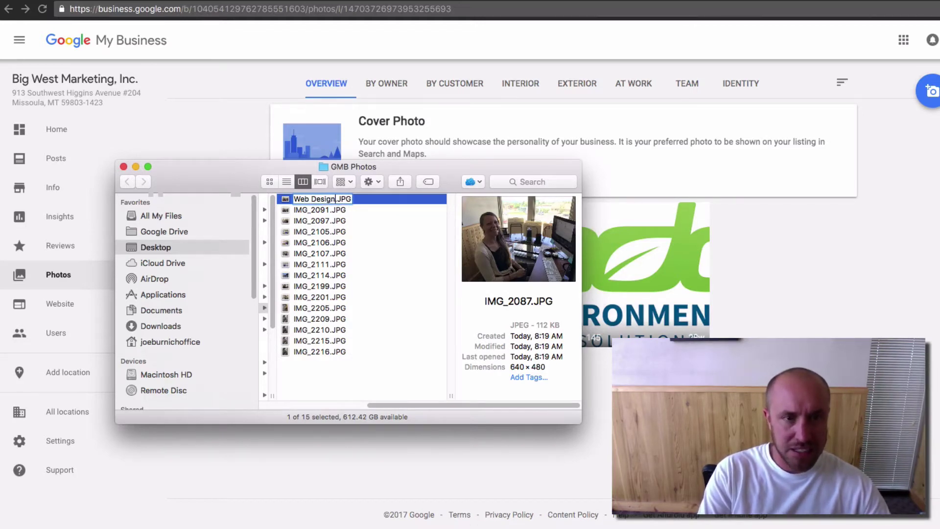
{"action": "key", "text": "Return"}
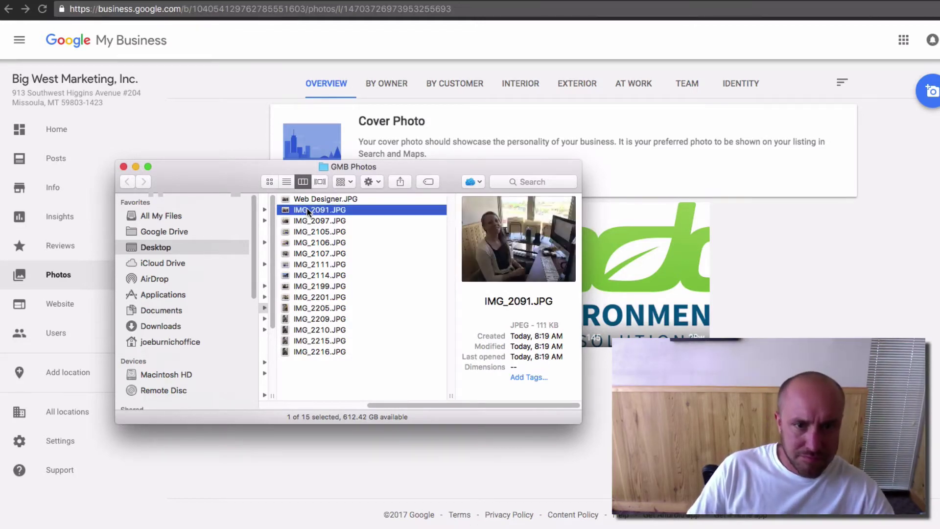
Step: Rename IMG_2097.JPG to Marketing Work.JPG
{"action": "left_click", "coordinate": [305, 199]}
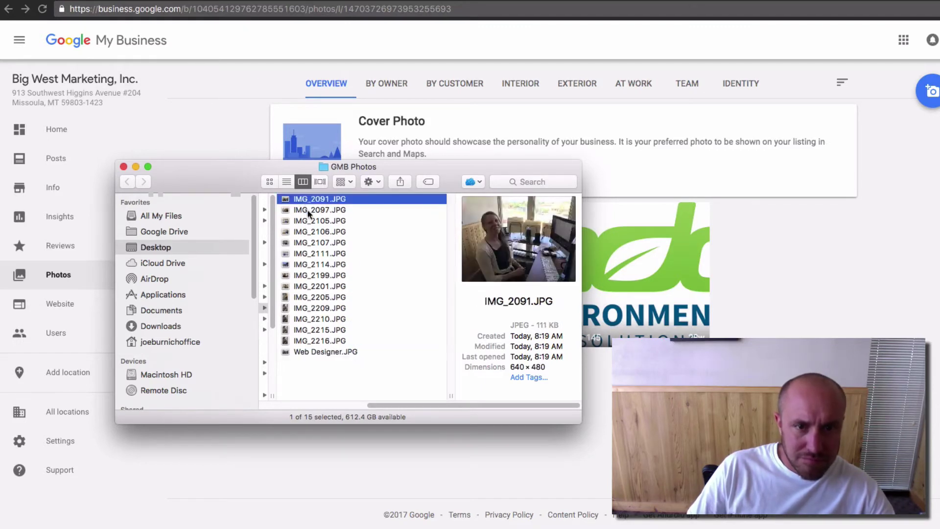
{"action": "left_click", "coordinate": [307, 210]}
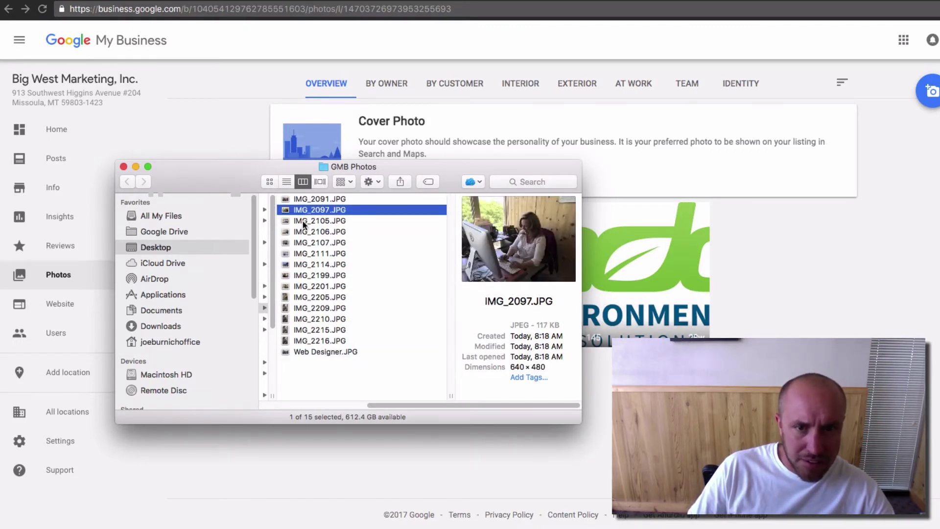
{"action": "left_click", "coordinate": [302, 221]}
{"action": "left_click", "coordinate": [304, 211]}
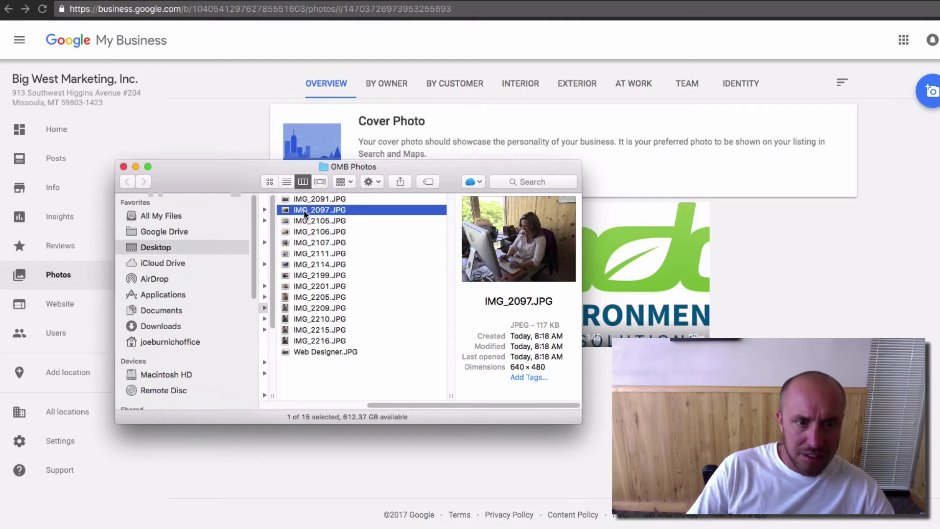
{"action": "left_click", "coordinate": [304, 210]}
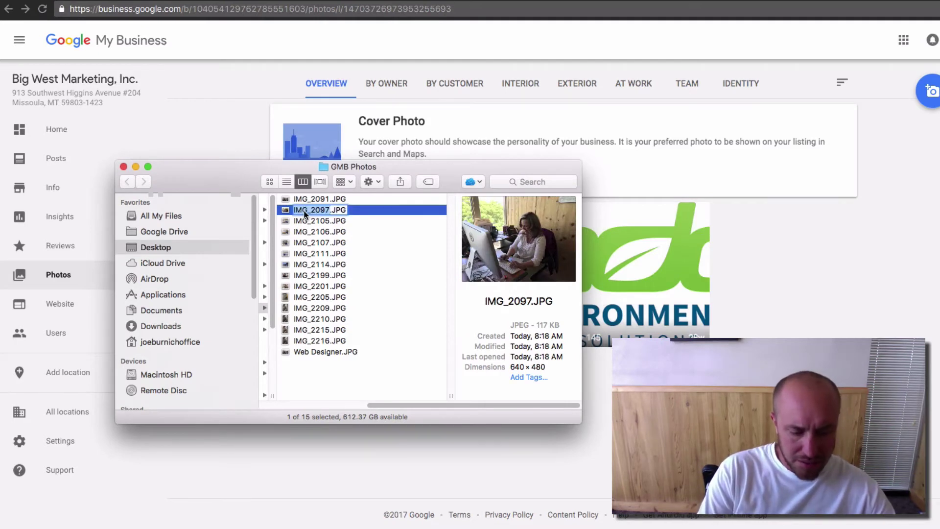
{"action": "type", "text": "Search Eng"}
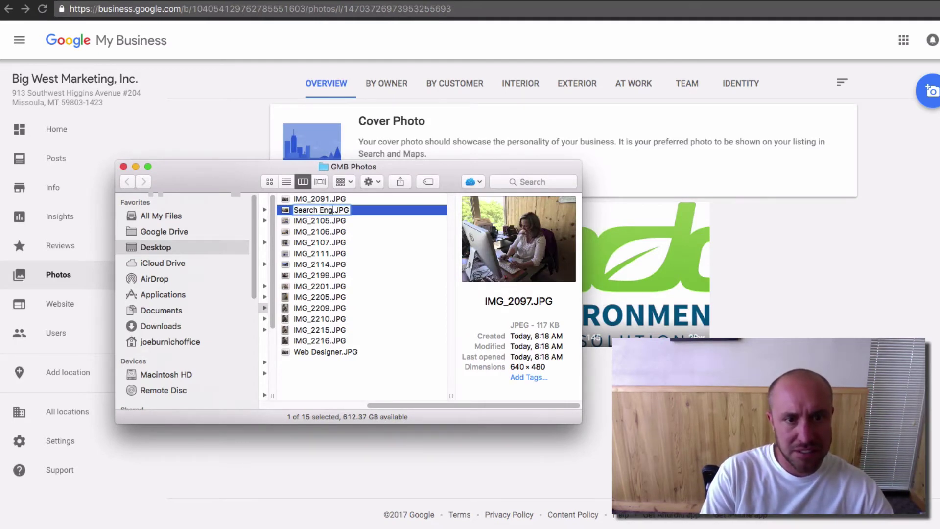
{"action": "type", "text": "ine"}
{"action": "key", "text": "BackSpace"}
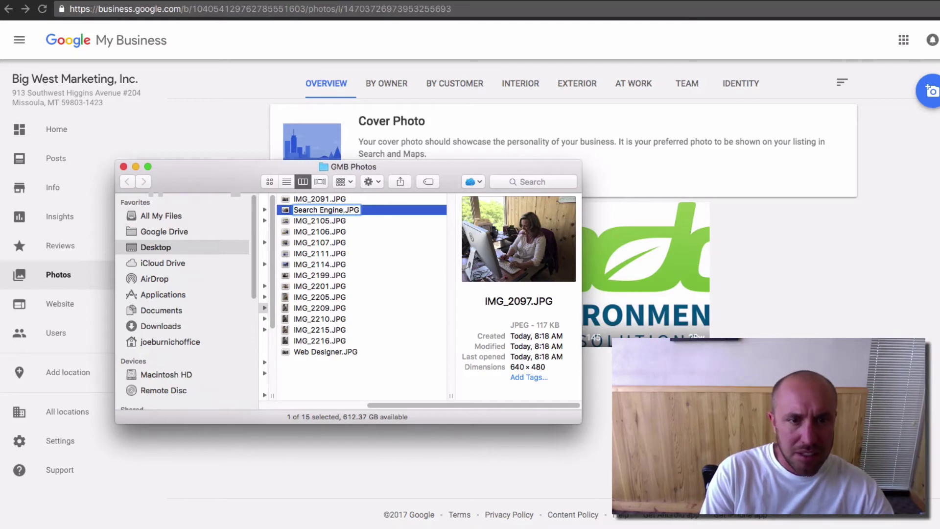
{"action": "key", "text": "BackSpace"}
{"action": "key", "text": "BackSpace"}
{"action": "key", "text": "BackSpace"}
{"action": "key", "text": "BackSpace"}
{"action": "key", "text": "BackSpace"}
{"action": "key", "text": "BackSpace"}
{"action": "key", "text": "BackSpace"}
{"action": "key", "text": "BackSpace"}
{"action": "key", "text": "BackSpace"}
{"action": "key", "text": "BackSpace"}
{"action": "key", "text": "BackSpace"}
{"action": "key", "text": "BackSpace"}
{"action": "key", "text": "BackSpace"}
{"action": "type", "text": "M"}
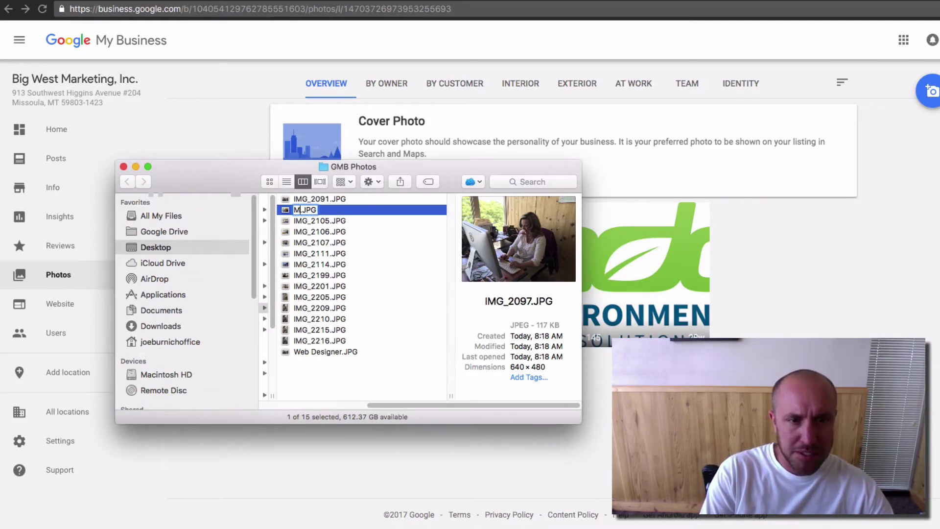
{"action": "type", "text": "arketing"}
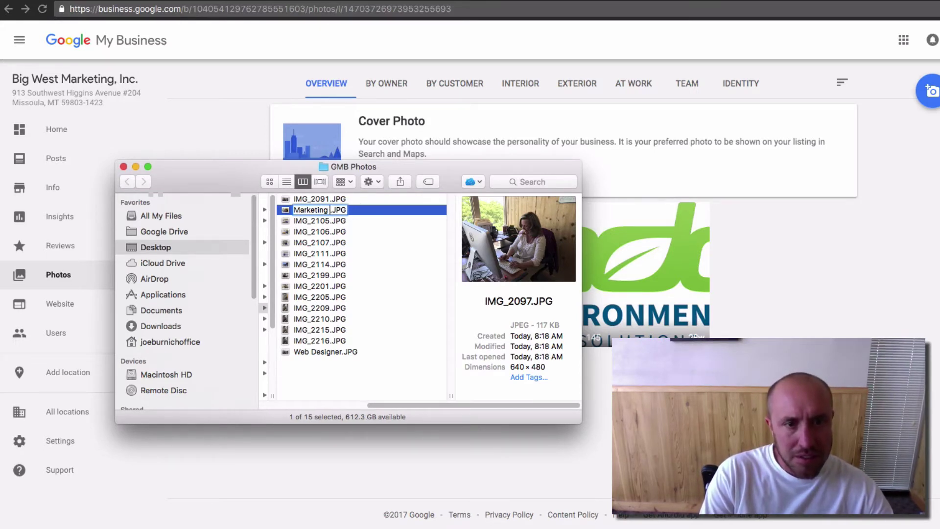
{"action": "type", "text": "Work"}
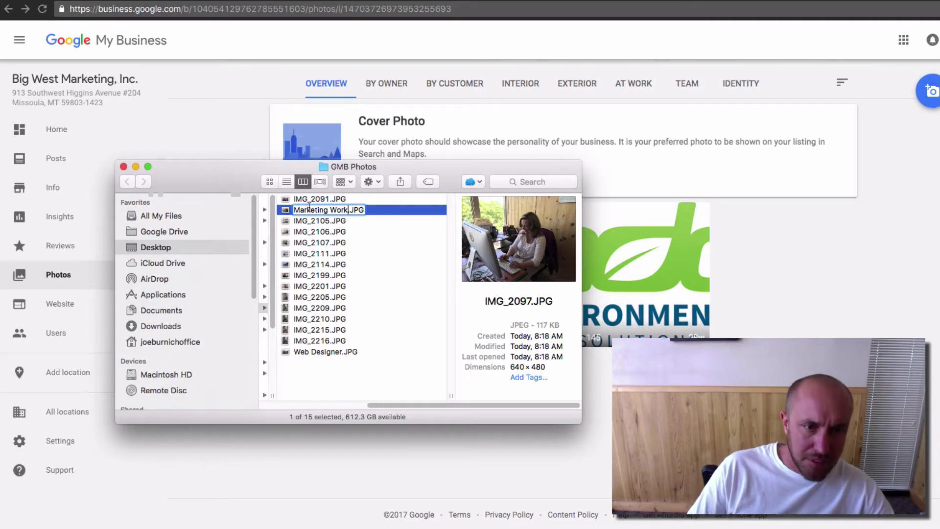
{"action": "key", "text": "Return"}
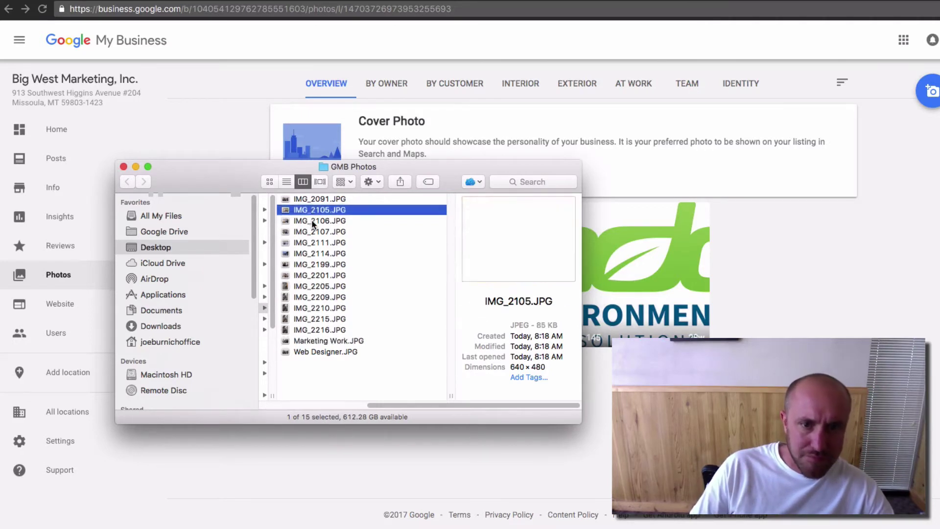
Step: Rename the IMG_2216 dog photo to Our Mascot.JPG
{"action": "left_click", "coordinate": [313, 331]}
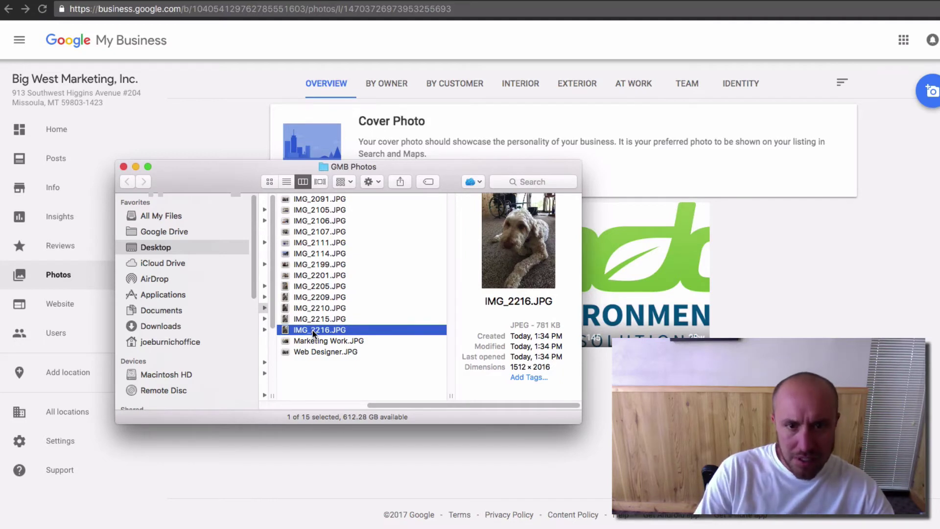
{"action": "key", "text": "Return"}
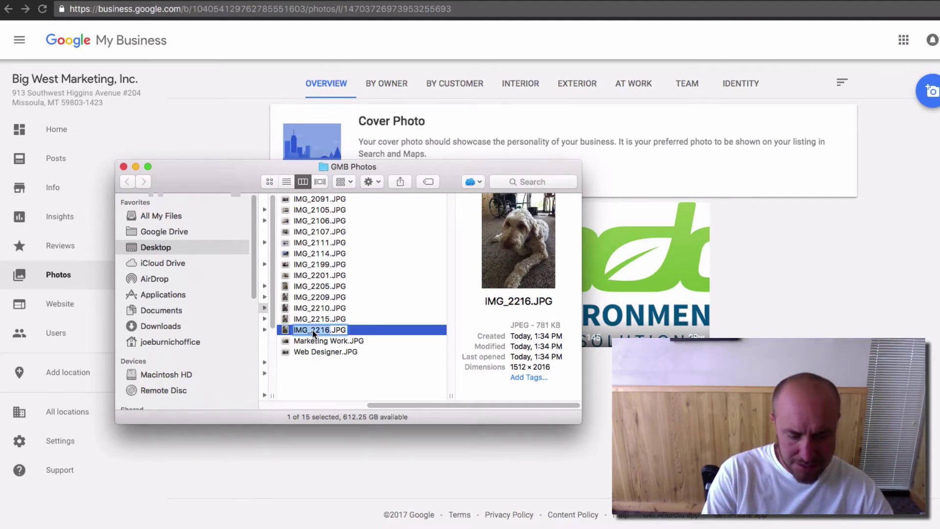
{"action": "type", "text": "OUu"}
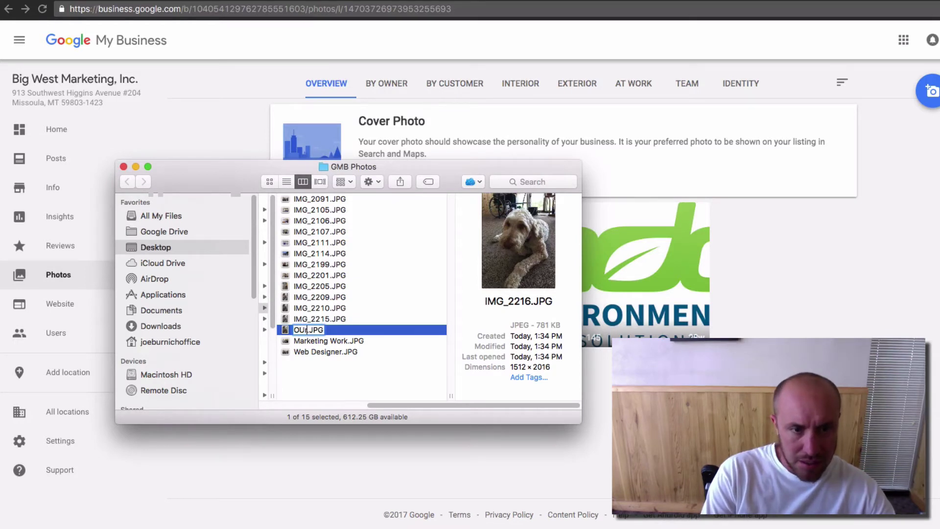
{"action": "key", "text": "BackSpace"}
{"action": "key", "text": "BackSpace"}
{"action": "type", "text": "ur Masoc"}
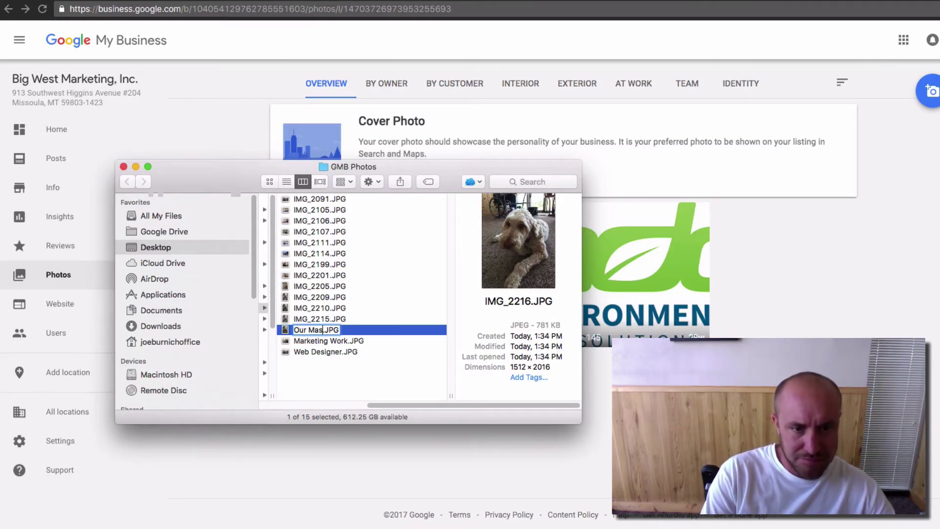
{"action": "key", "text": "BackSpace"}
{"action": "key", "text": "BackSpace"}
{"action": "type", "text": "cot"}
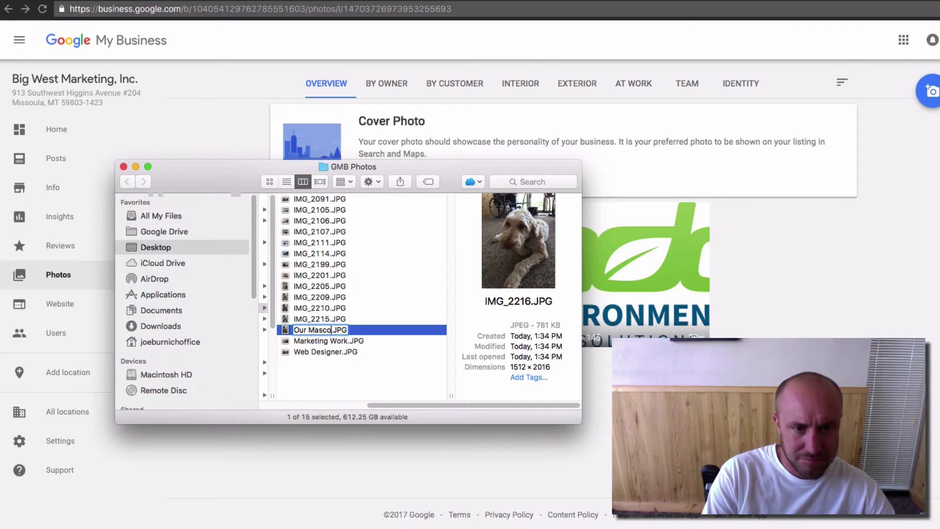
{"action": "key", "text": "Return"}
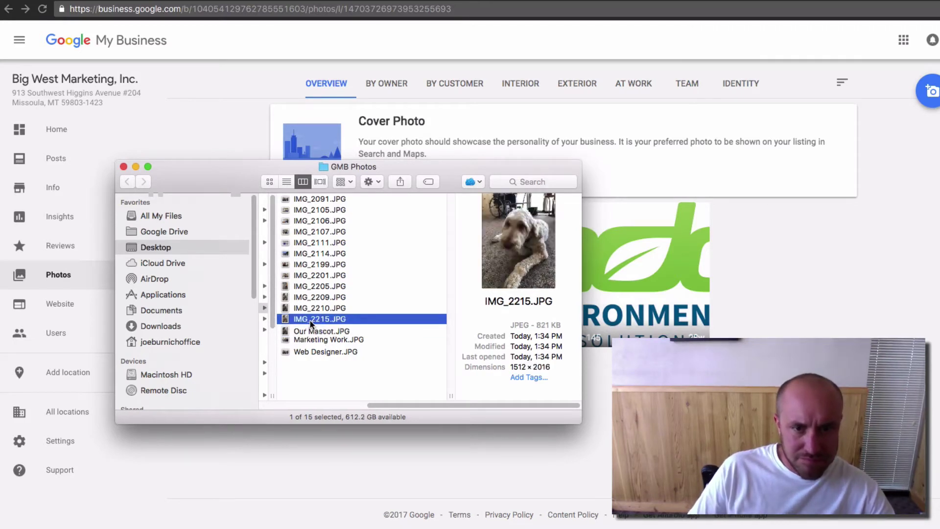
Step: Rename the Professional Plaza photo IMG_2111 to a name ending in Exterior
{"action": "left_click", "coordinate": [308, 322]}
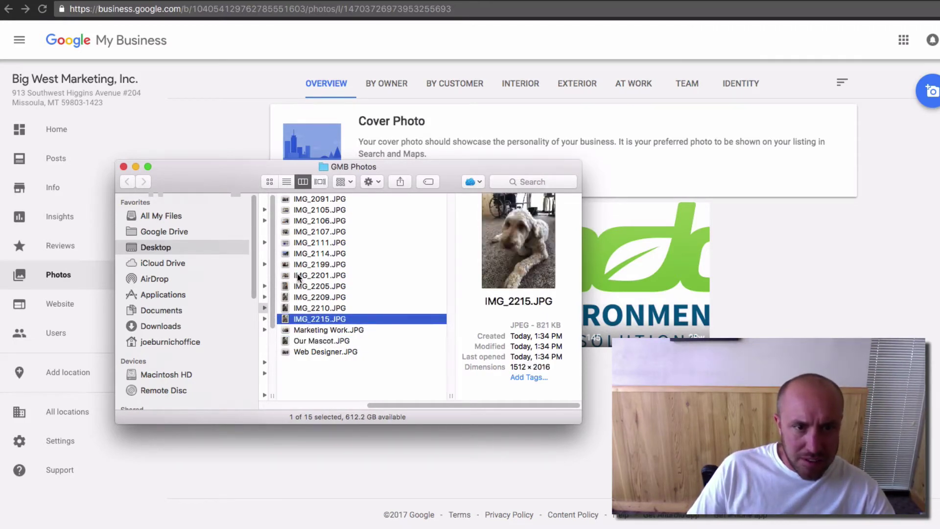
{"action": "left_click", "coordinate": [300, 254]}
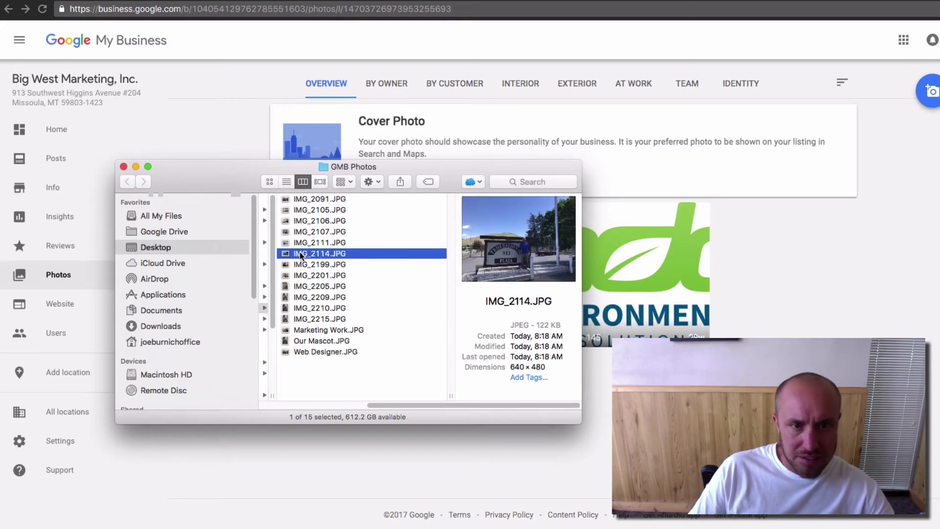
{"action": "left_click", "coordinate": [301, 240]}
{"action": "left_click", "coordinate": [301, 242]}
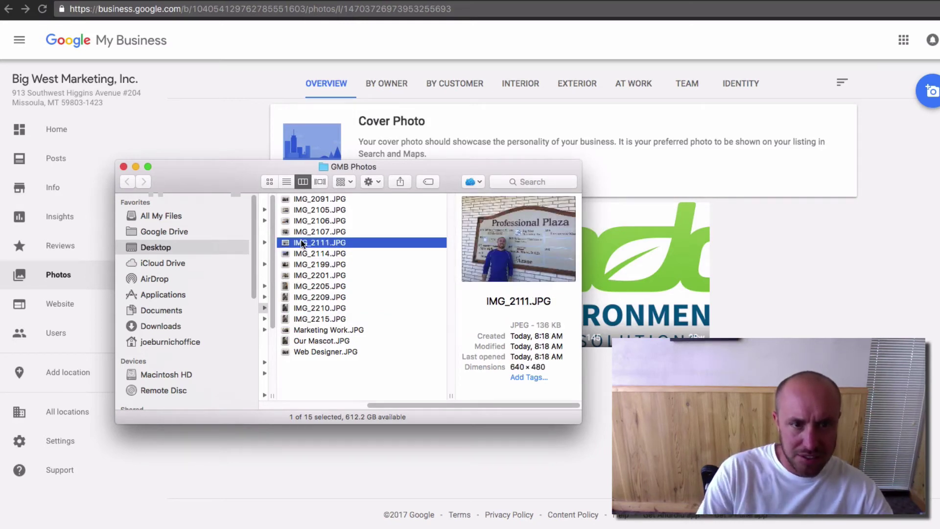
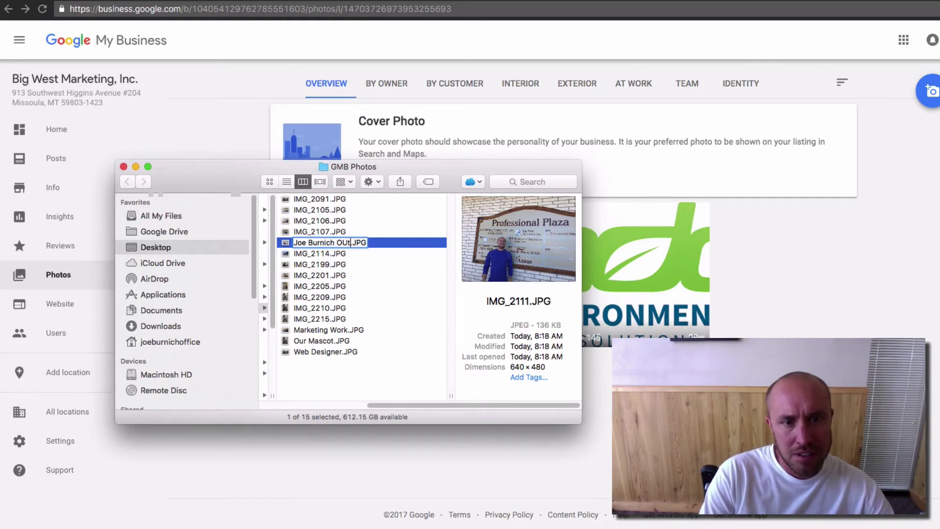
{"action": "type", "text": "ts"}
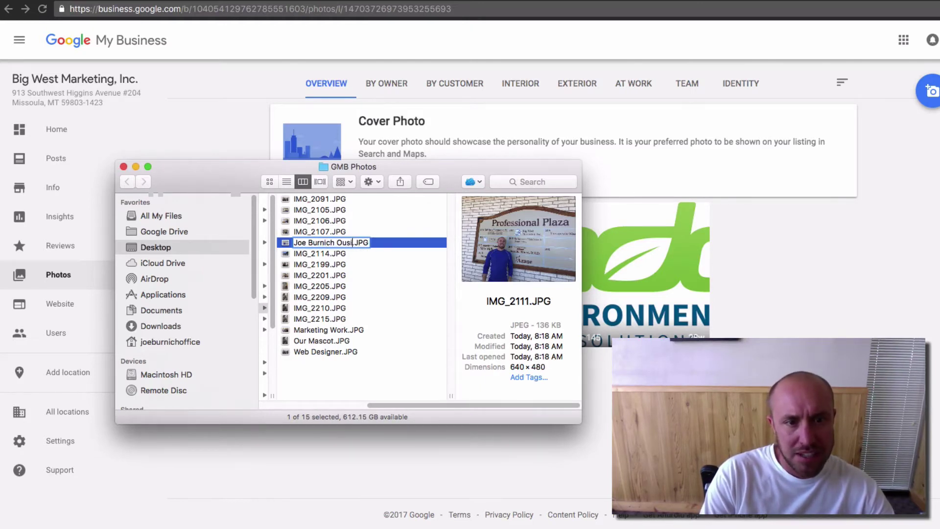
{"action": "key", "text": "BackSpace"}
{"action": "key", "text": "BackSpace"}
{"action": "key", "text": "BackSpace"}
{"action": "key", "text": "BackSpace"}
{"action": "type", "text": "Ext"}
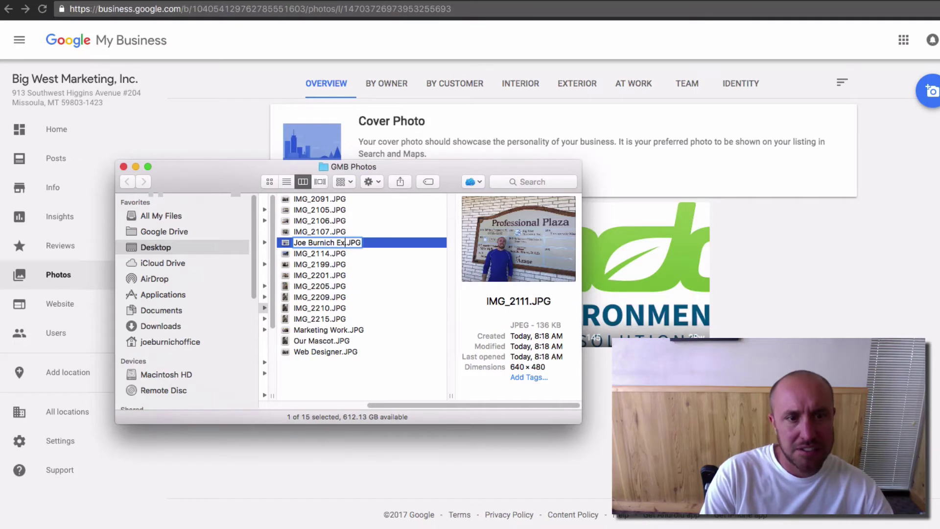
{"action": "type", "text": "er"}
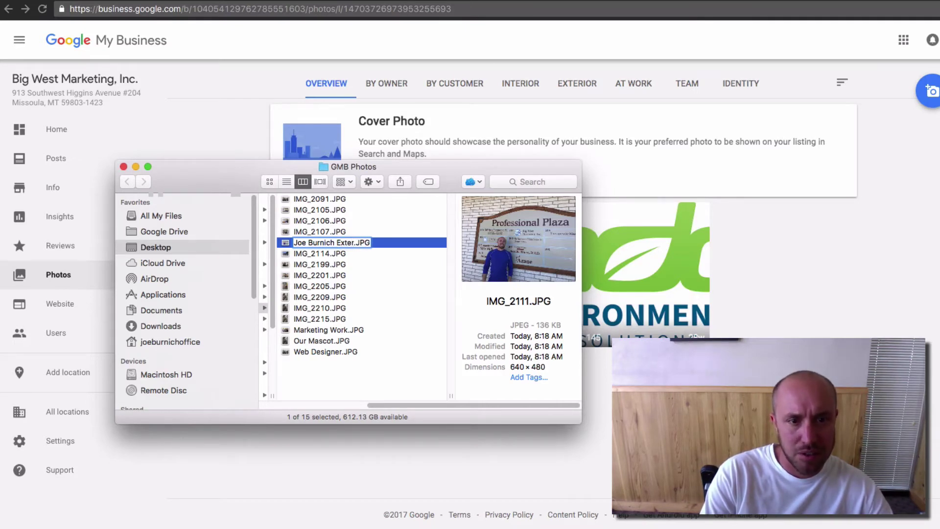
{"action": "type", "text": "ior"}
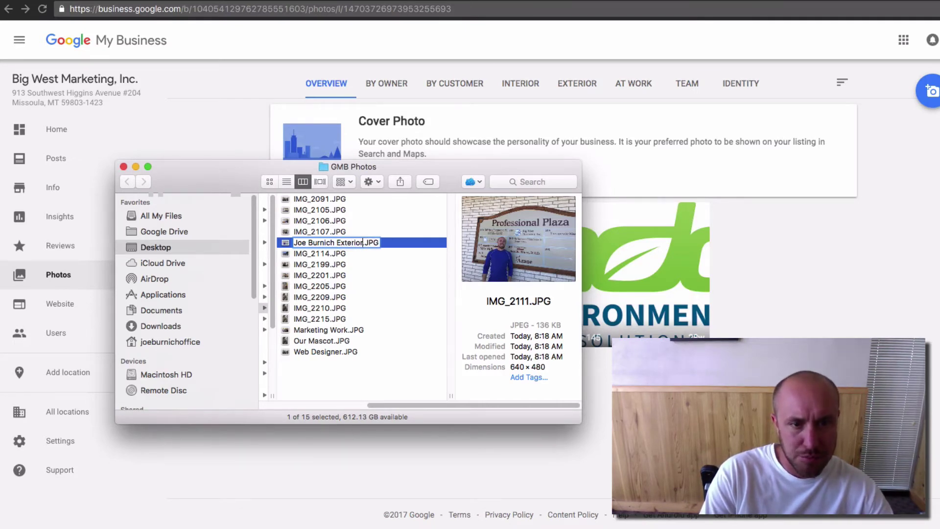
{"action": "left_click", "coordinate": [325, 234]}
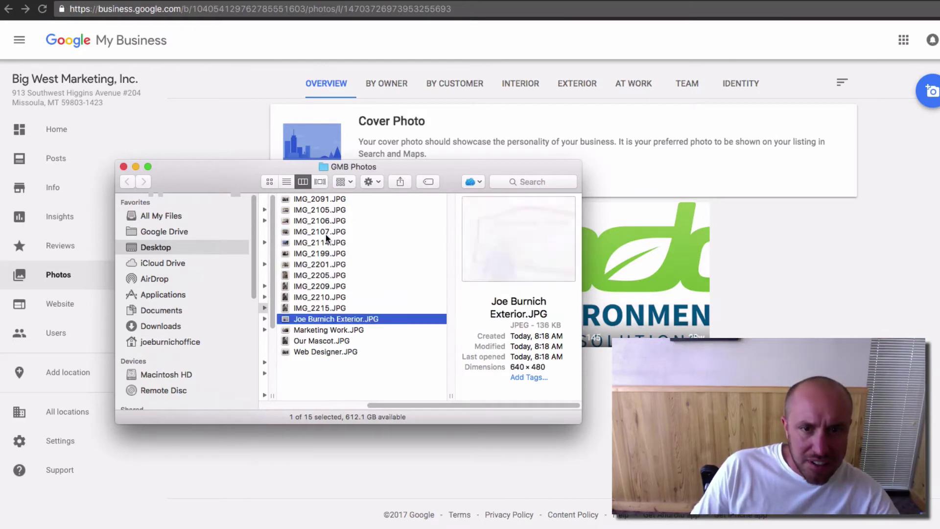
Step: Rename the IMG_2107 doorway photo to Entrance To Big West Marketing.JPG
{"action": "left_click", "coordinate": [318, 307]}
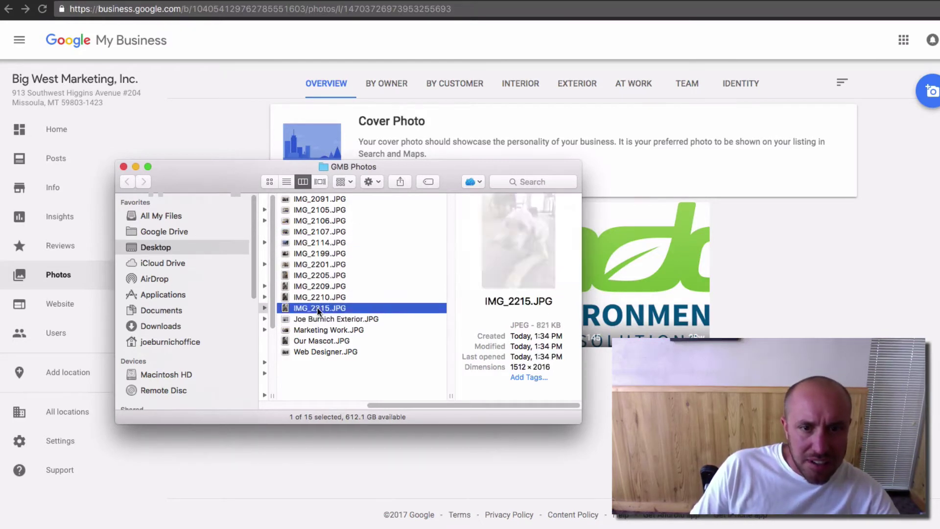
{"action": "left_click", "coordinate": [323, 232]}
{"action": "left_click", "coordinate": [314, 235]}
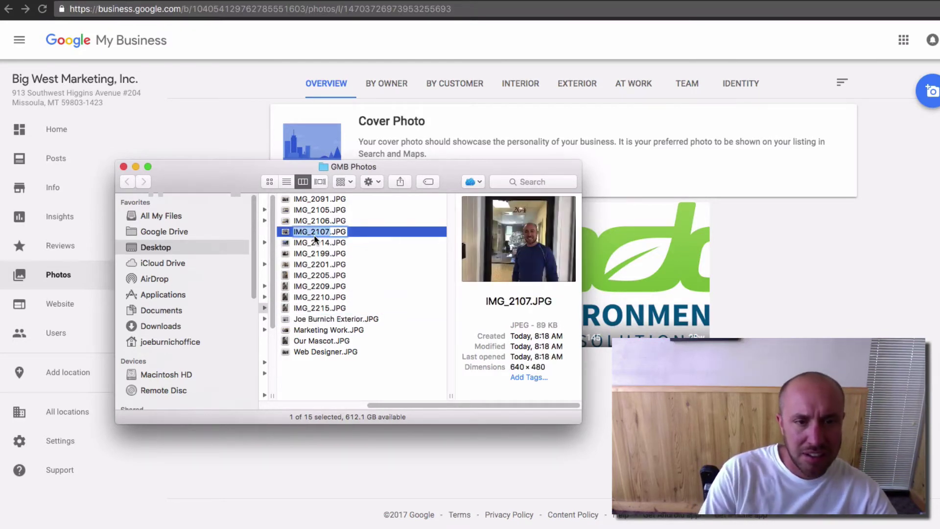
{"action": "type", "text": "Entrance To "}
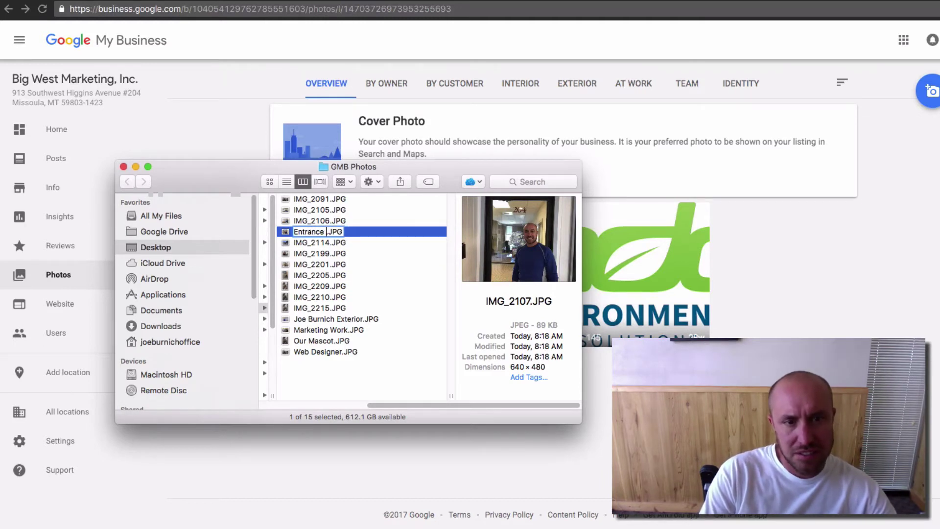
{"action": "type", "text": "Big We"}
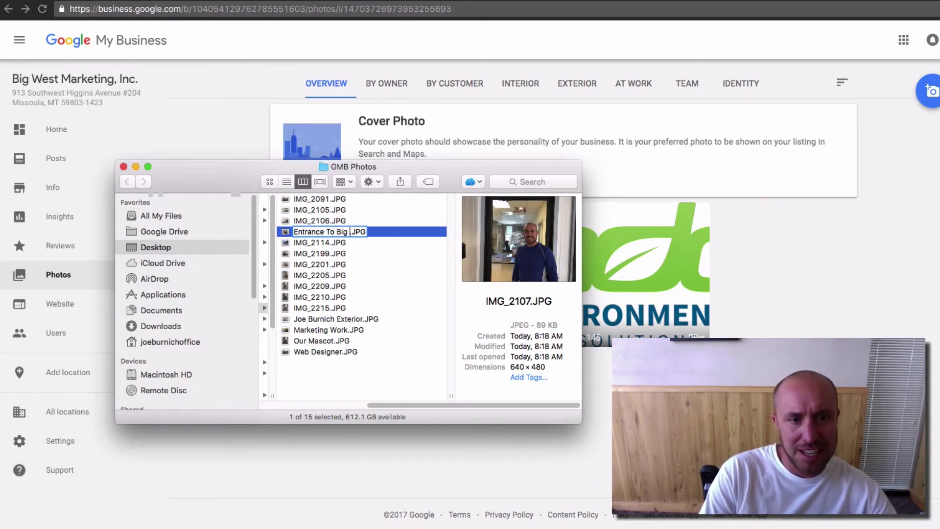
{"action": "type", "text": "st Marketing"}
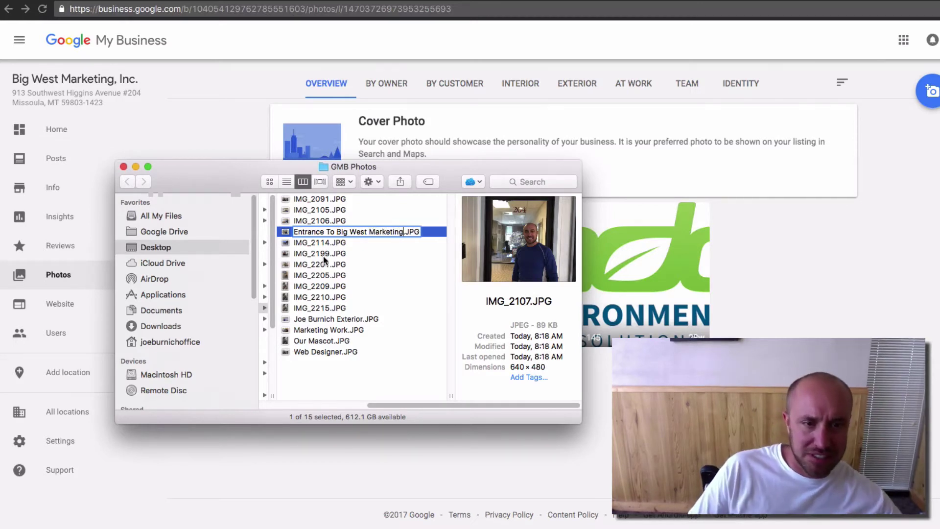
{"action": "left_click", "coordinate": [312, 254]}
{"action": "key", "text": "Up"}
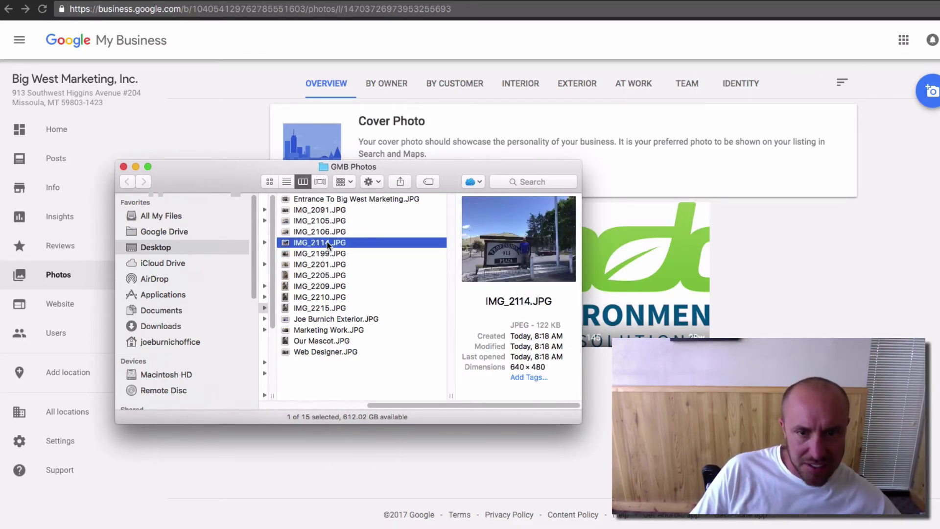
Step: Rename IMG_2199, the woman at the desk, to Customer Servicie.JPG
{"action": "left_click", "coordinate": [326, 252]}
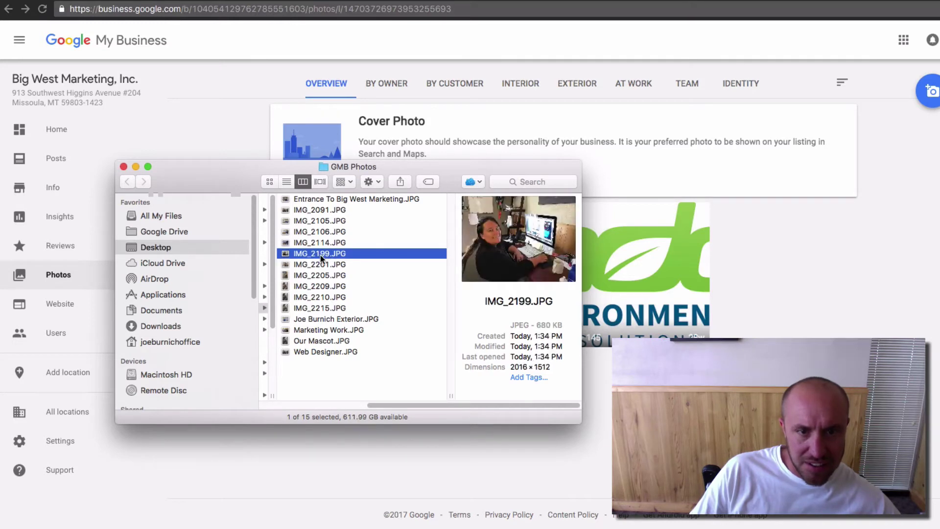
{"action": "left_click", "coordinate": [321, 253]}
{"action": "type", "text": "Mark"}
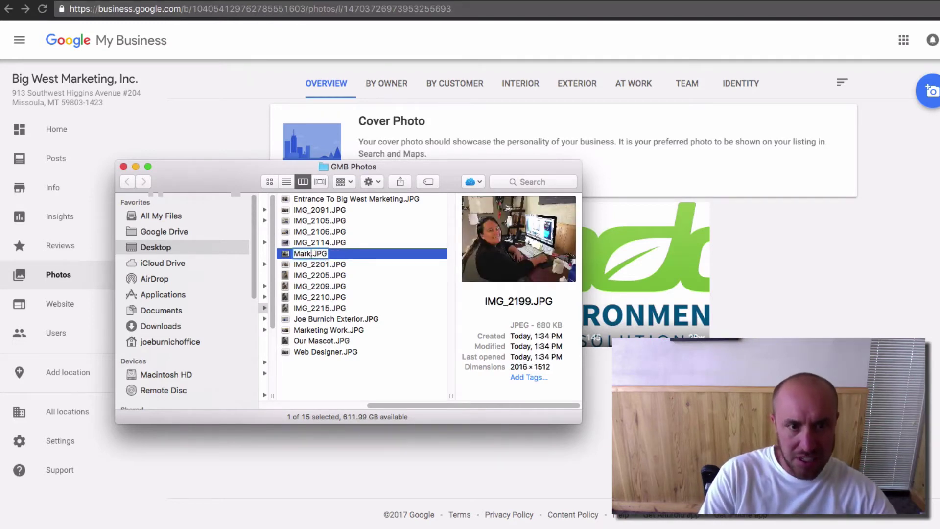
{"action": "key", "text": "BackSpace"}
{"action": "type", "text": "iane E"}
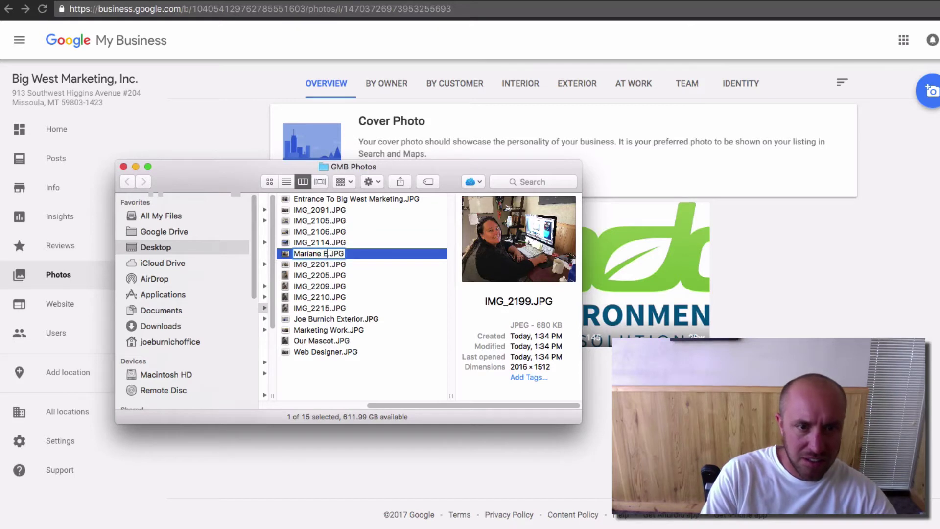
{"action": "key", "text": "BackSpace"}
{"action": "key", "text": "BackSpace"}
{"action": "key", "text": "BackSpace"}
{"action": "key", "text": "BackSpace"}
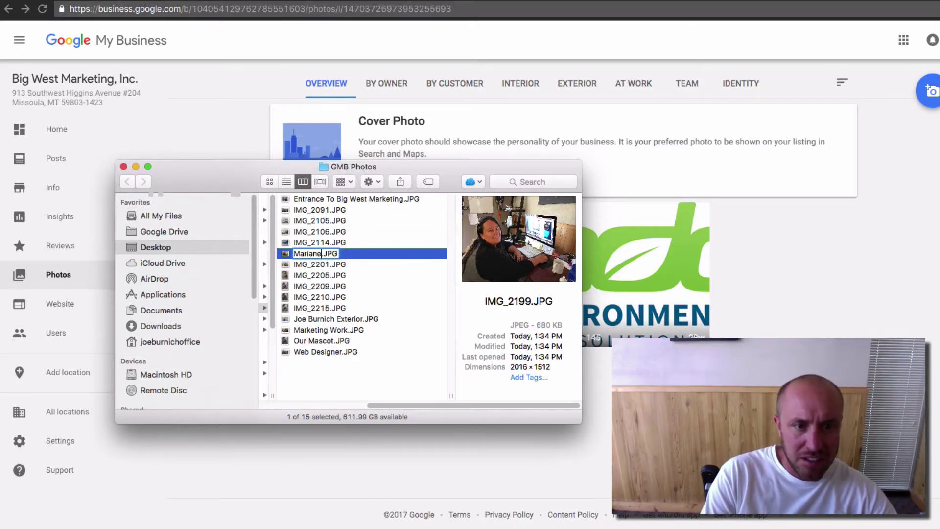
{"action": "key", "text": "BackSpace"}
{"action": "key", "text": "BackSpace"}
{"action": "key", "text": "BackSpace"}
{"action": "key", "text": "BackSpace"}
{"action": "key", "text": "BackSpace"}
{"action": "type", "text": "Customer"}
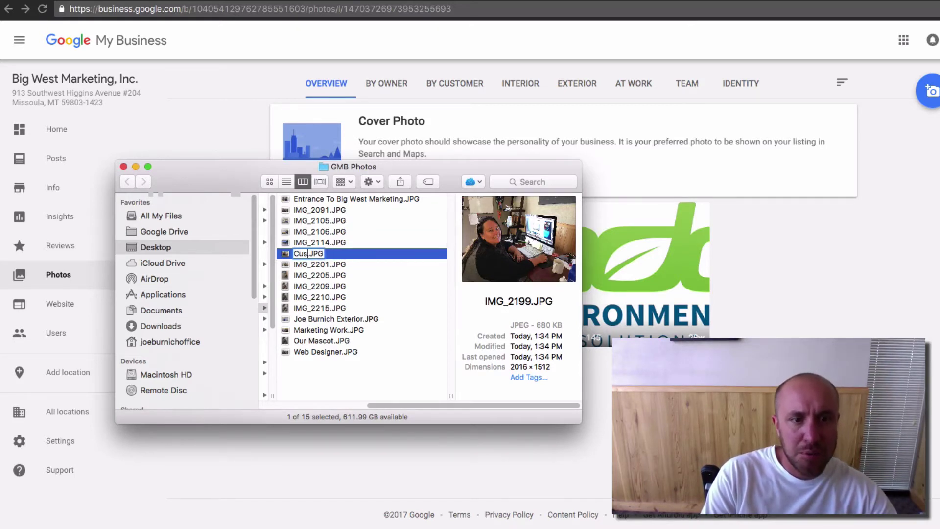
{"action": "type", "text": " Seriv"}
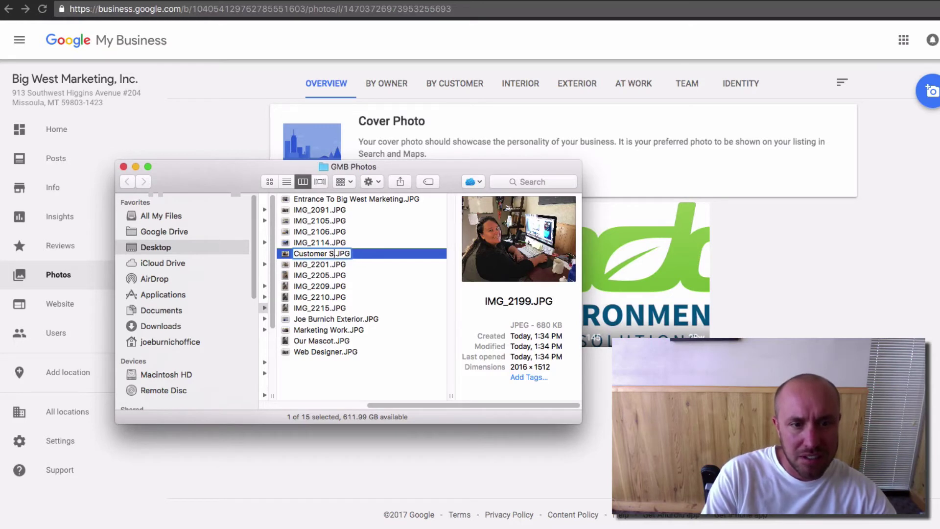
{"action": "key", "text": "BackSpace"}
{"action": "key", "text": "BackSpace"}
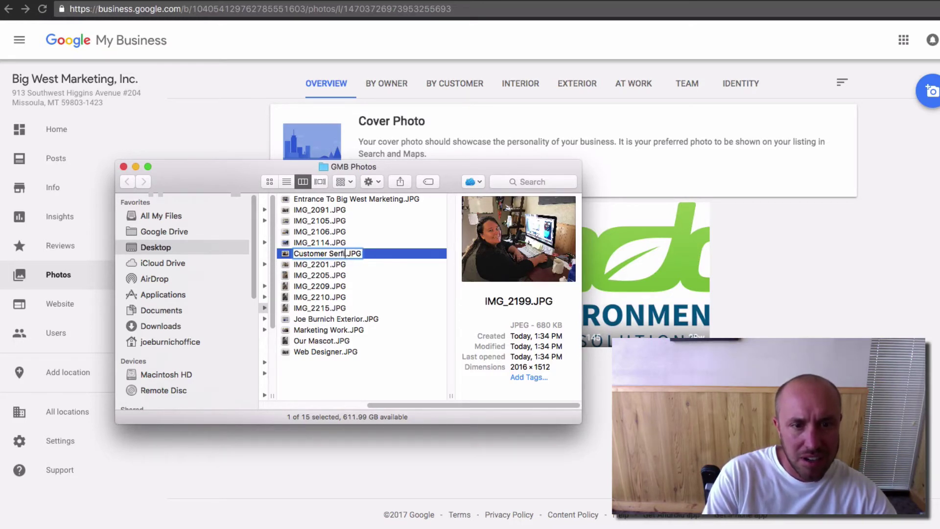
{"action": "type", "text": "vicie"}
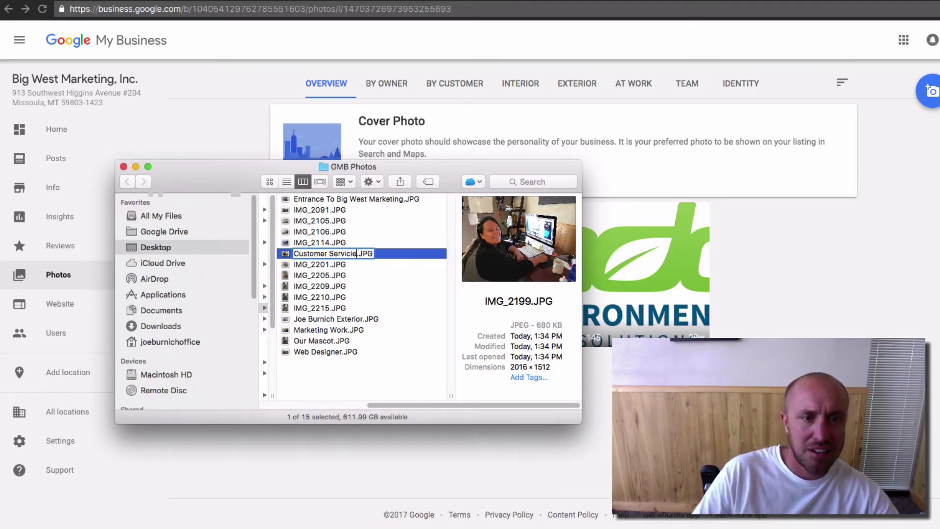
{"action": "key", "text": "Return"}
Step: Preview the folder's photos one by one, settling on IMG_2201 to rename next
{"action": "left_click", "coordinate": [320, 264]}
{"action": "left_click", "coordinate": [317, 200]}
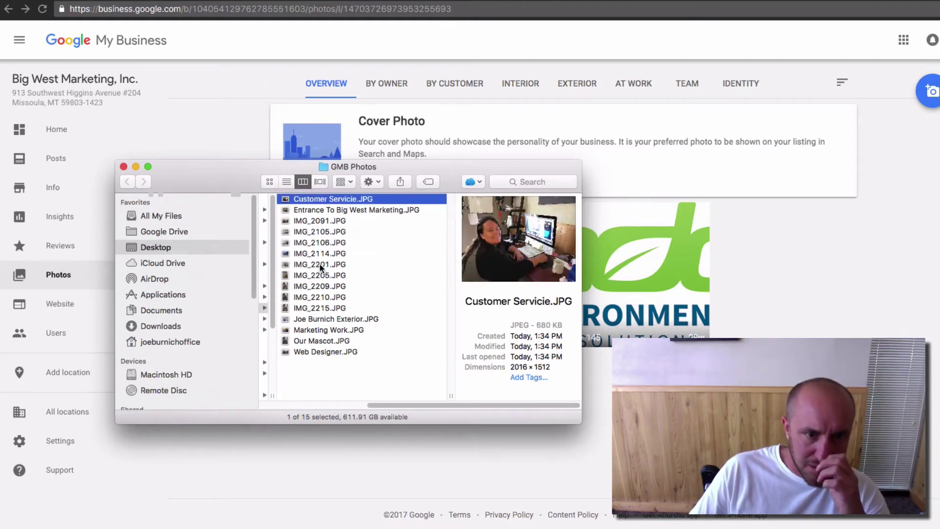
{"action": "left_click", "coordinate": [314, 307]}
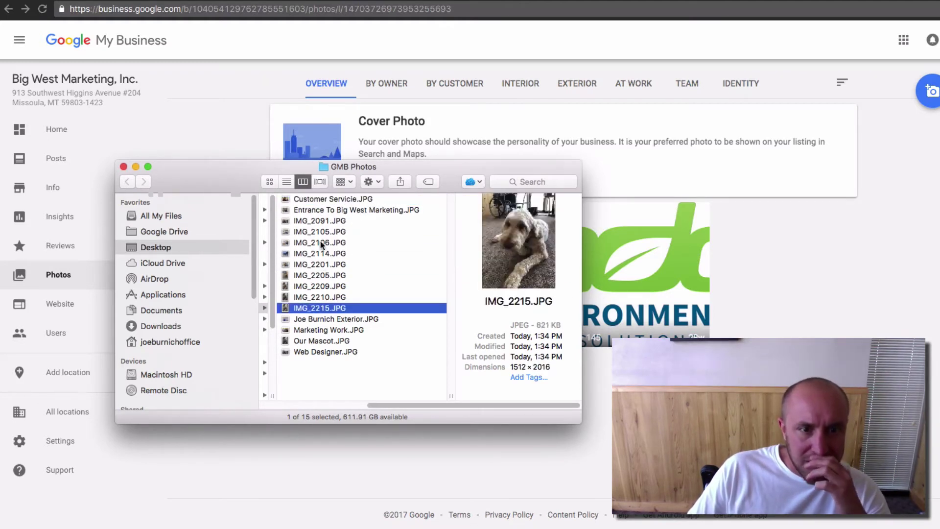
{"action": "left_click", "coordinate": [313, 211]}
{"action": "left_click", "coordinate": [312, 221]}
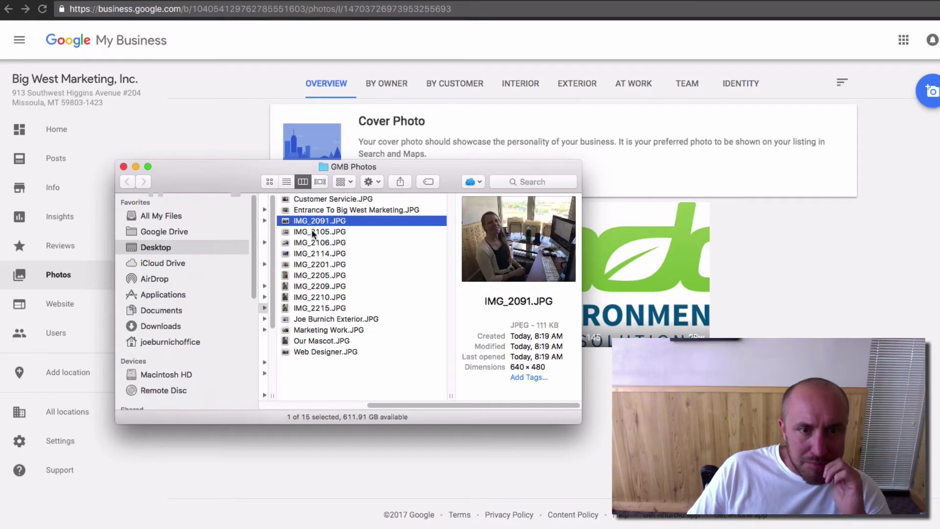
{"action": "left_click", "coordinate": [312, 232]}
{"action": "left_click", "coordinate": [308, 244]}
{"action": "left_click", "coordinate": [308, 253]}
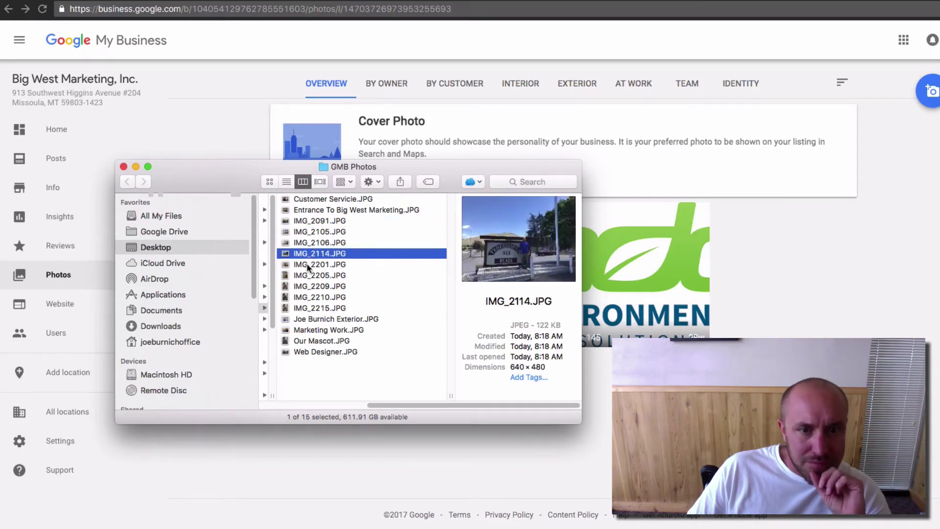
{"action": "left_click", "coordinate": [307, 264]}
{"action": "left_click", "coordinate": [312, 268]}
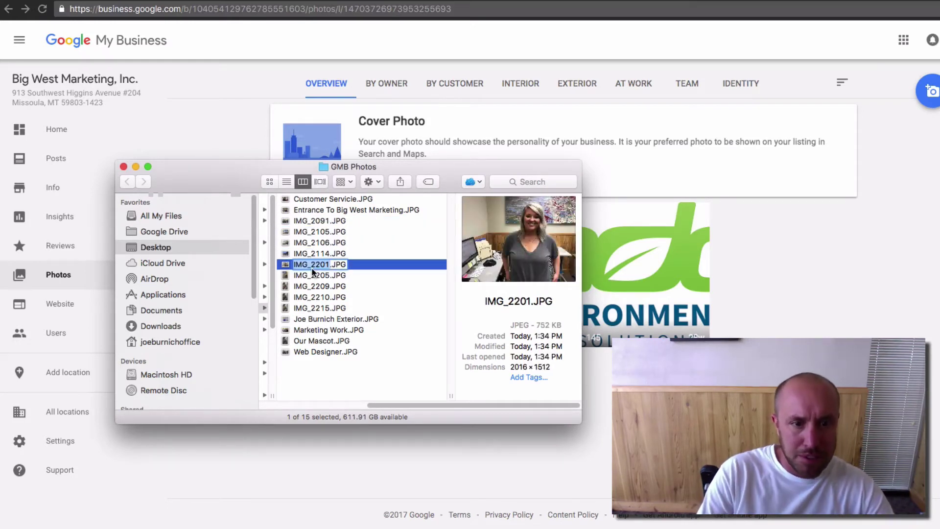
Step: Rename IMG_2201 to Billing Manager.JPG and check the renamed files
{"action": "type", "text": "Billing Manag"}
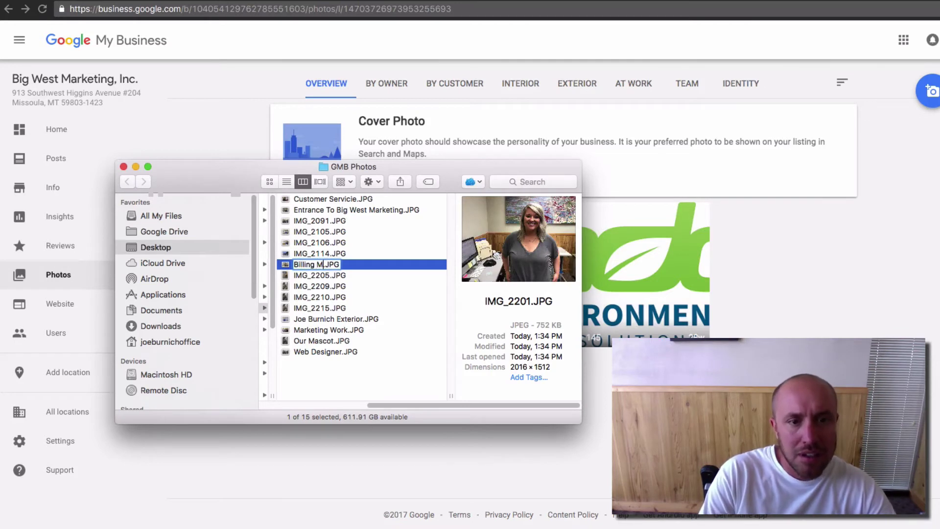
{"action": "type", "text": "er"}
{"action": "left_click", "coordinate": [301, 277]}
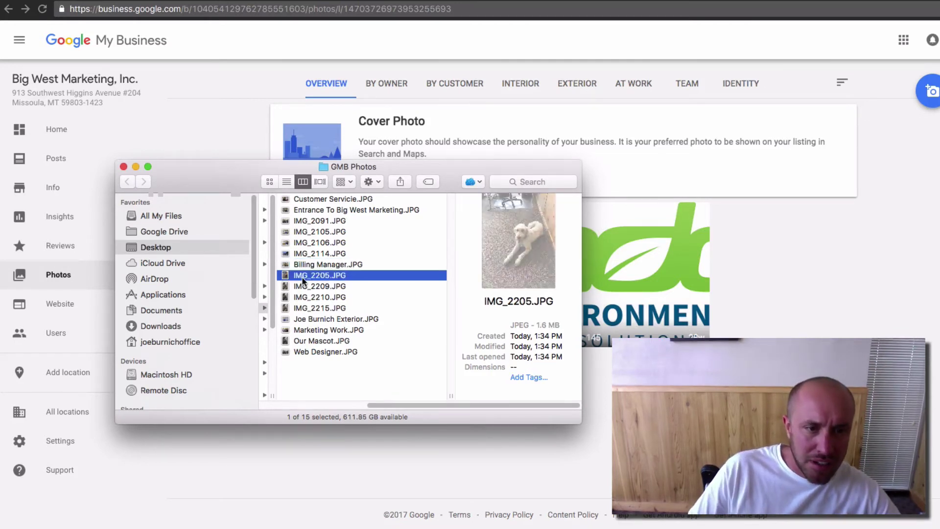
{"action": "left_click", "coordinate": [299, 199]}
{"action": "left_click", "coordinate": [304, 211]}
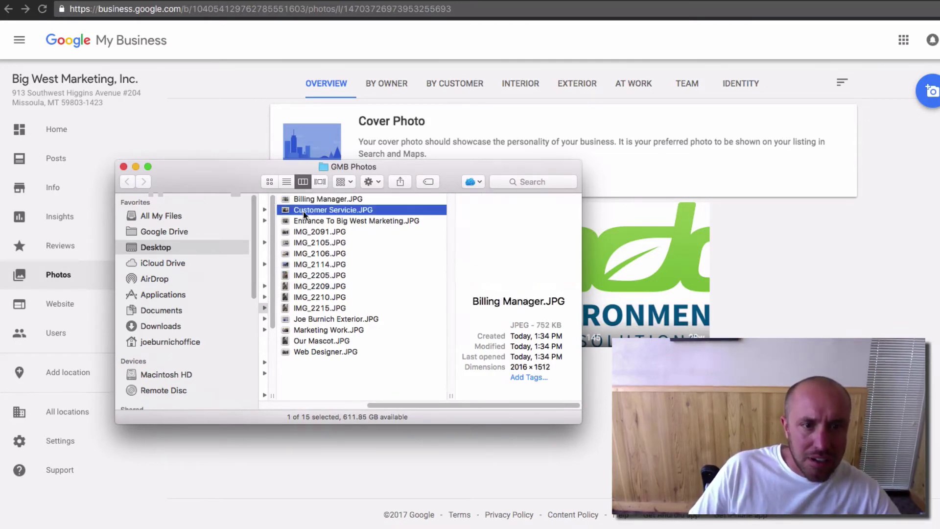
{"action": "left_click", "coordinate": [303, 221]}
{"action": "left_click", "coordinate": [304, 232]}
Step: Rename IMG_2105 to the man's name followed by 'On The Phone'
{"action": "left_click", "coordinate": [304, 243]}
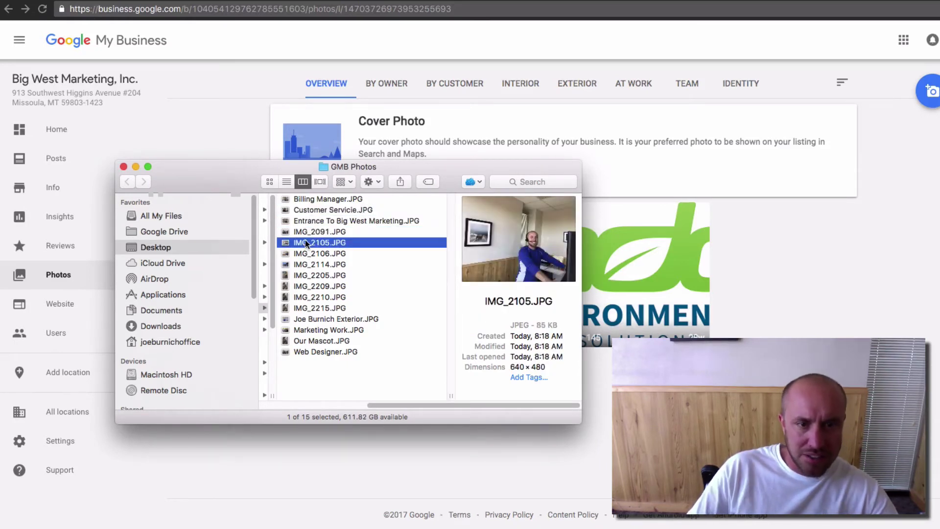
{"action": "left_click", "coordinate": [304, 242]}
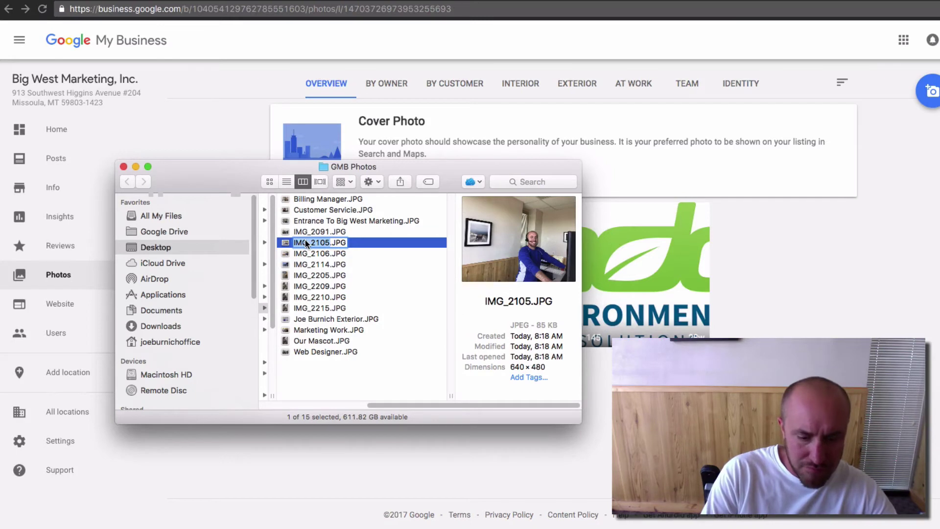
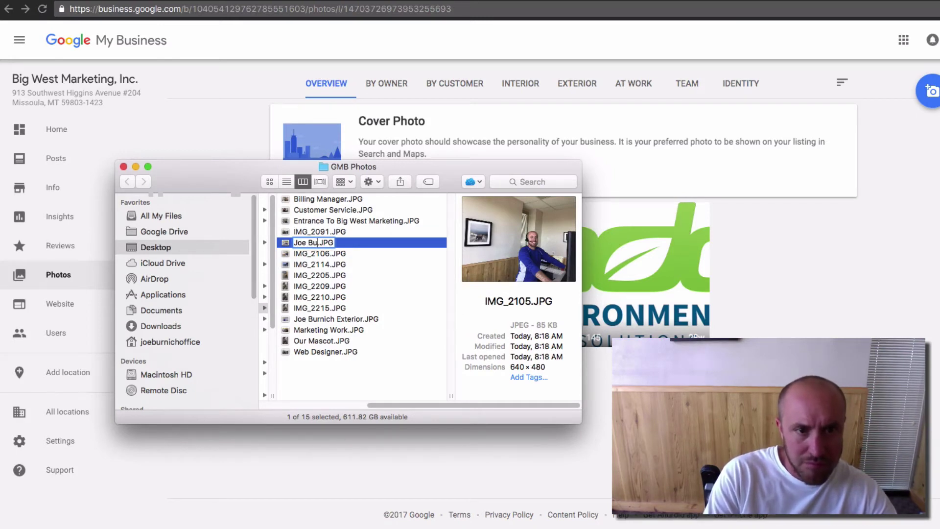
{"action": "type", "text": "O"}
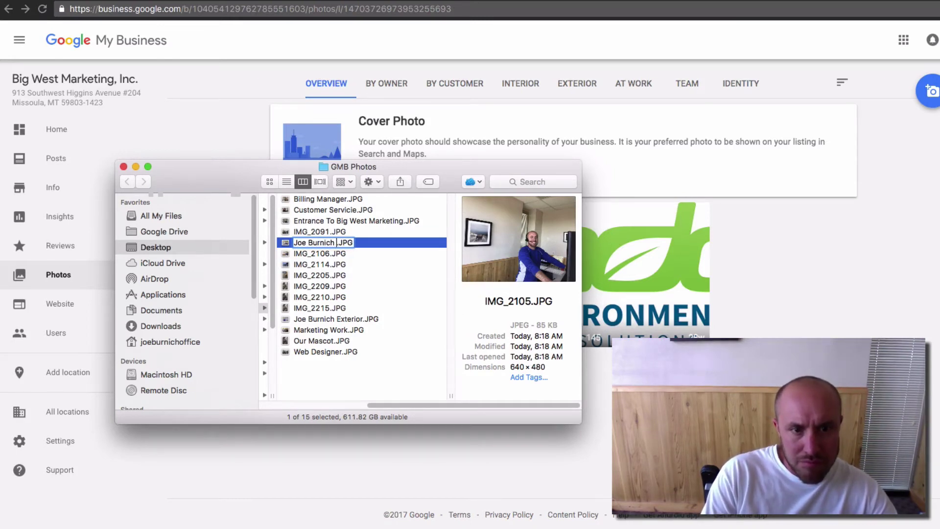
{"action": "type", "text": "n T"}
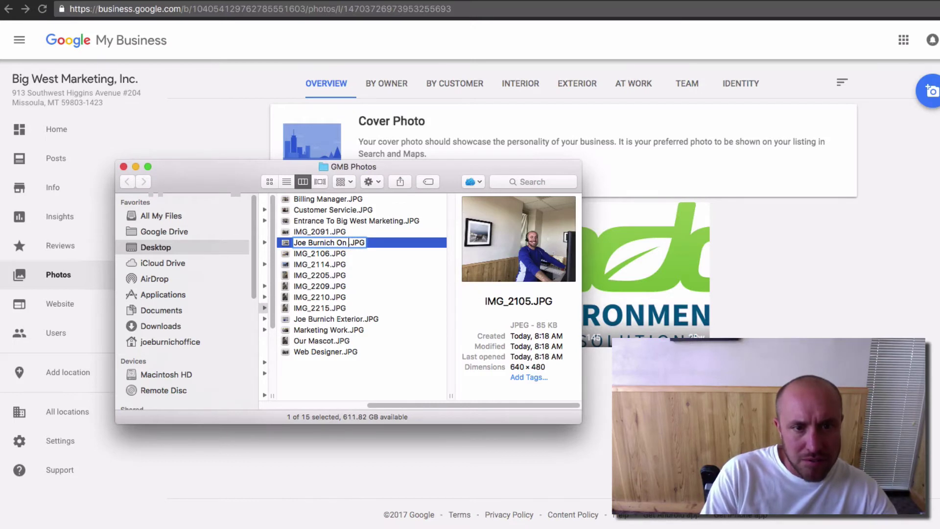
{"action": "type", "text": "he Phone"}
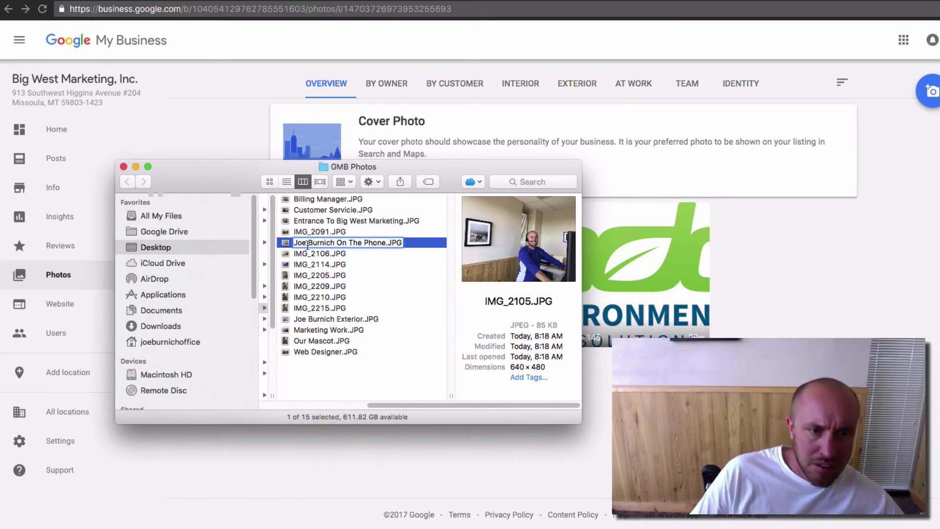
{"action": "left_click", "coordinate": [307, 253]}
{"action": "left_click", "coordinate": [308, 254]}
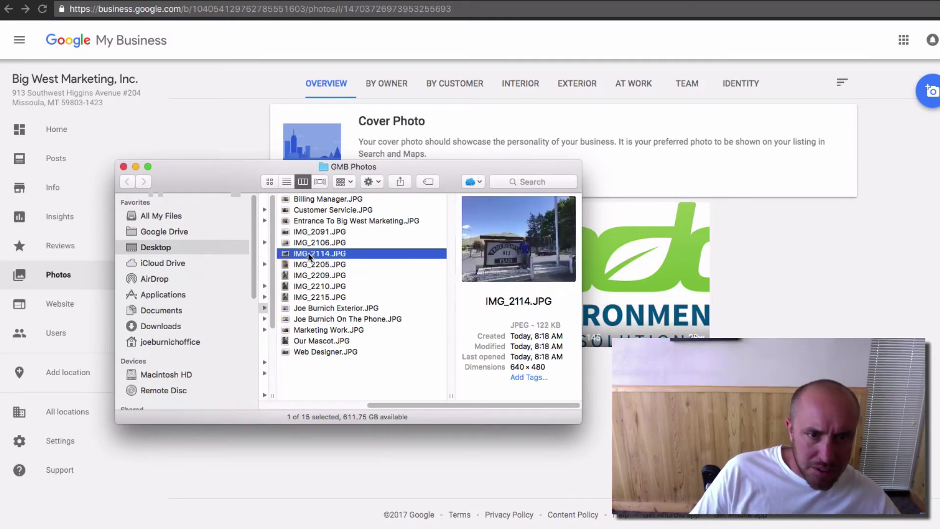
{"action": "left_click", "coordinate": [308, 264]}
{"action": "left_click", "coordinate": [308, 275]}
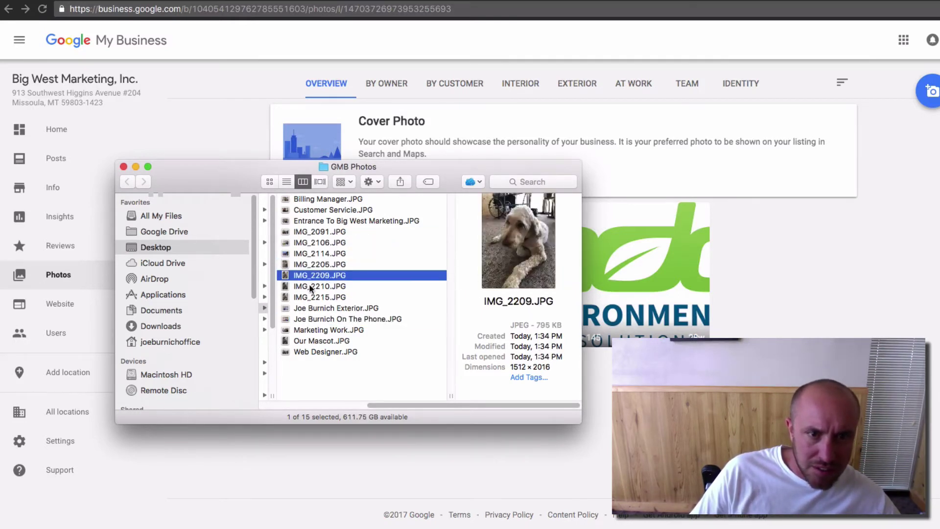
{"action": "left_click", "coordinate": [308, 288]}
{"action": "left_click", "coordinate": [310, 253]}
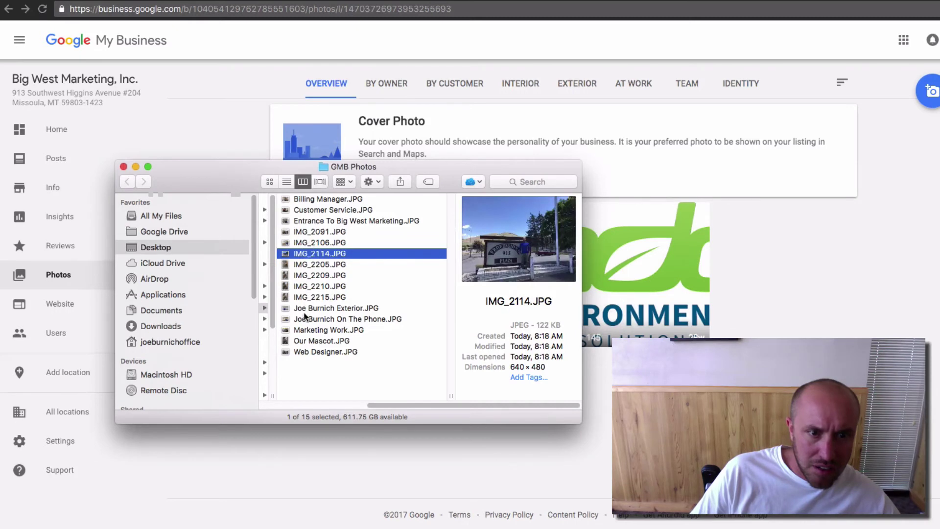
{"action": "left_click", "coordinate": [305, 296]}
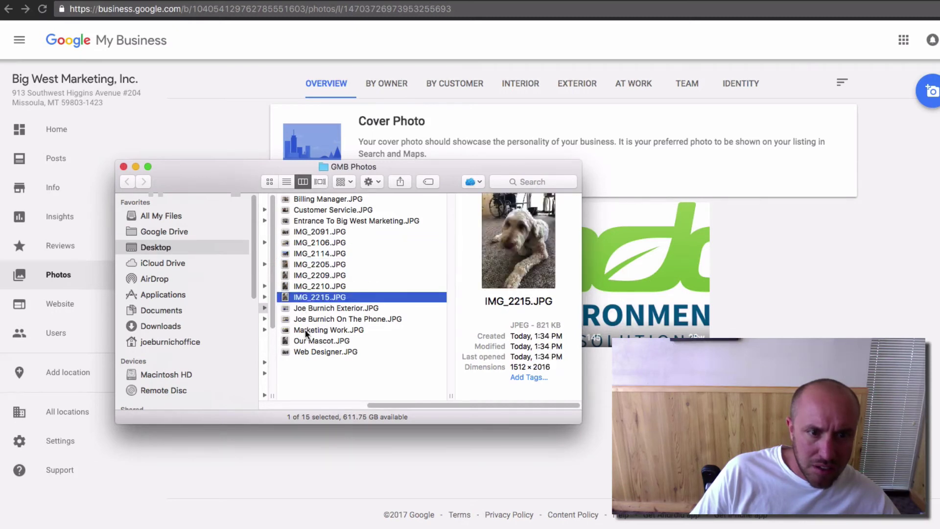
{"action": "left_click", "coordinate": [307, 276]}
{"action": "left_click", "coordinate": [305, 264]}
{"action": "left_click", "coordinate": [305, 252]}
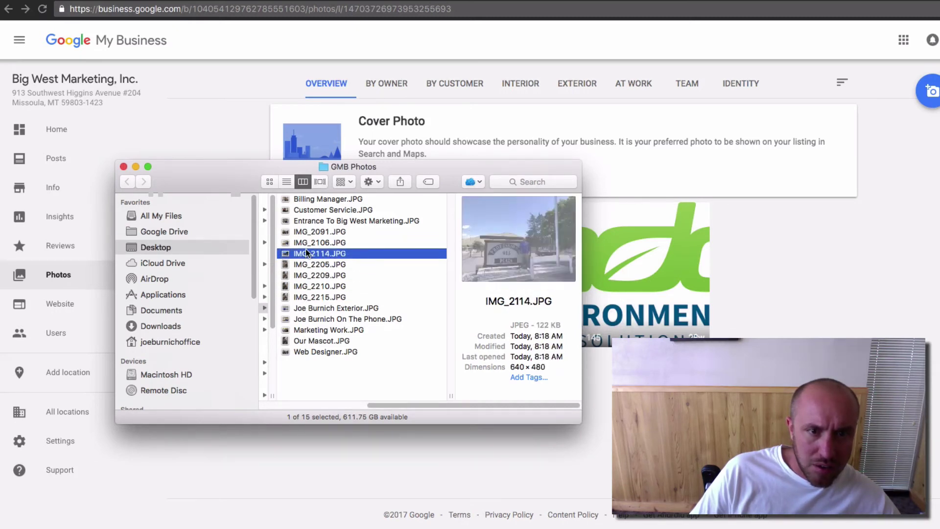
{"action": "left_click", "coordinate": [310, 243]}
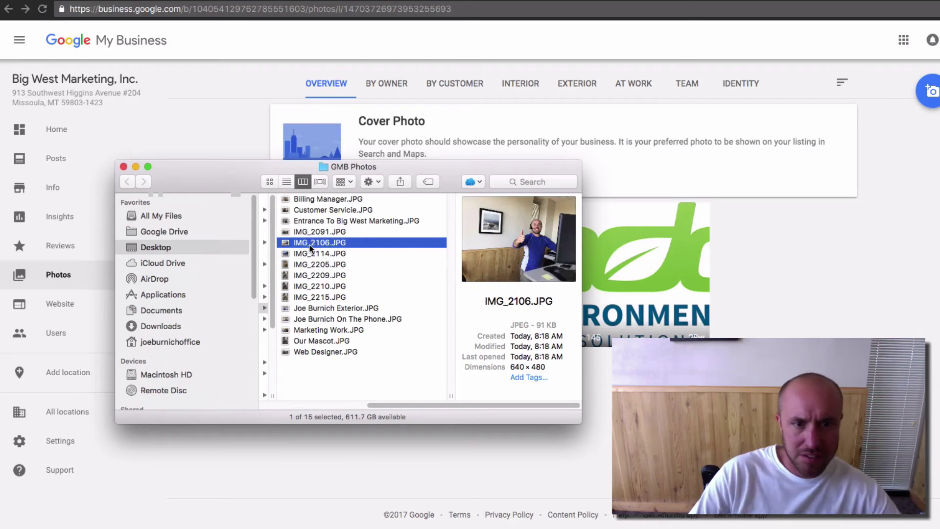
Step: Rename IMG_2106 to the man's full name followed by 'At Work'
{"action": "key", "text": "Return"}
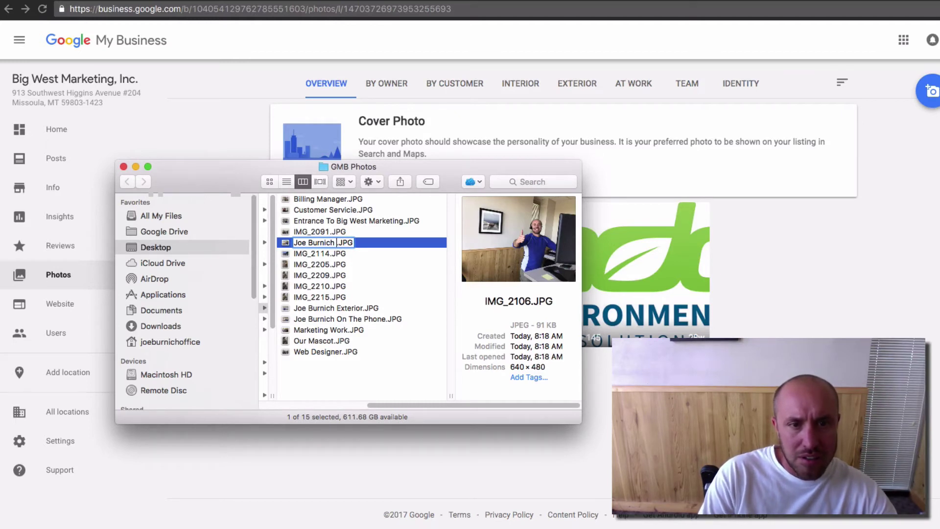
{"action": "type", "text": "Wor"}
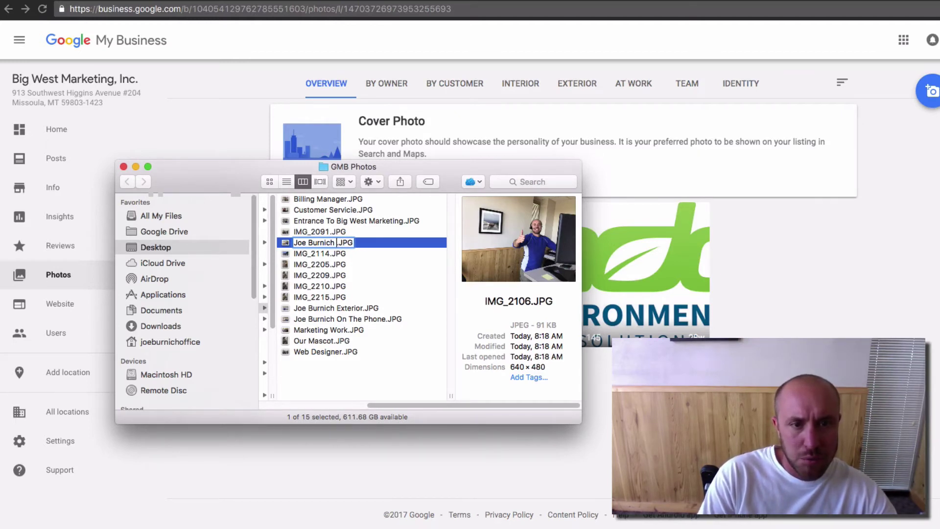
{"action": "type", "text": "king"}
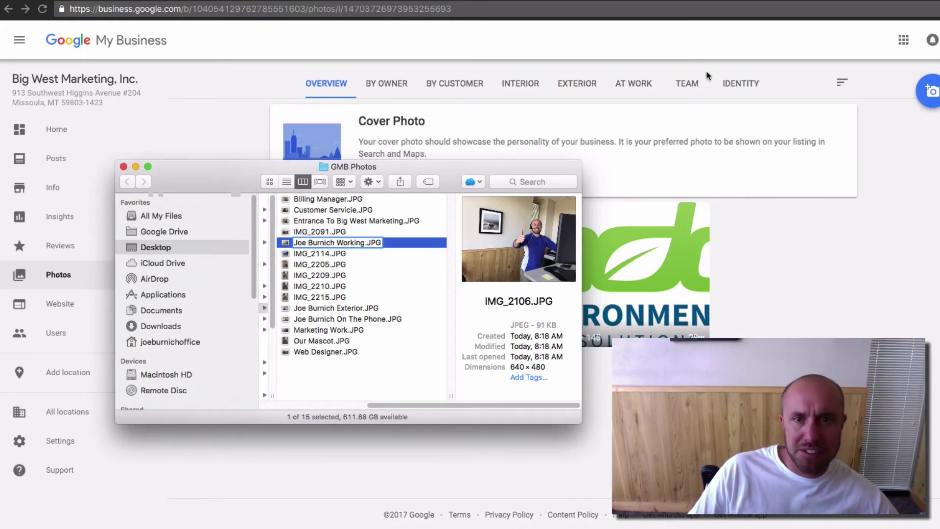
{"action": "left_click_drag", "start_coordinate": [335, 243], "coordinate": [365, 242]}
{"action": "type", "text": "At Wor"}
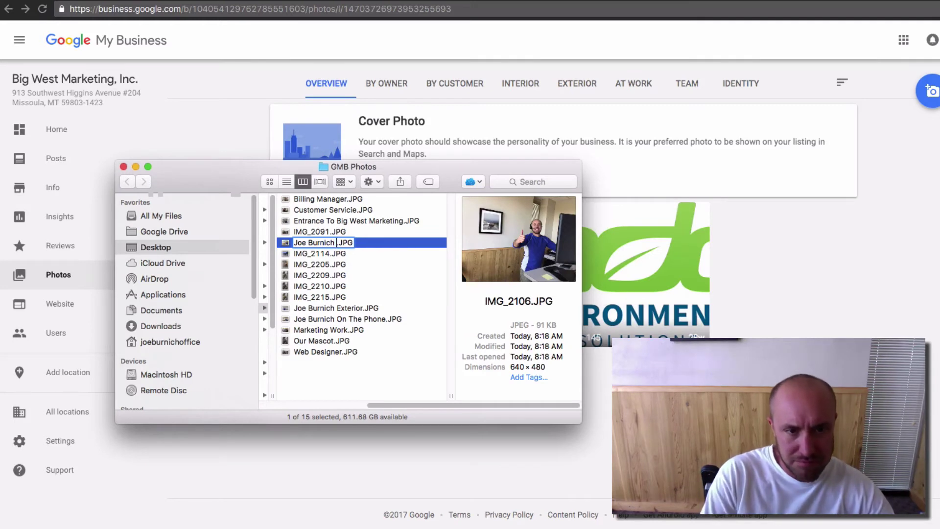
{"action": "type", "text": "k"}
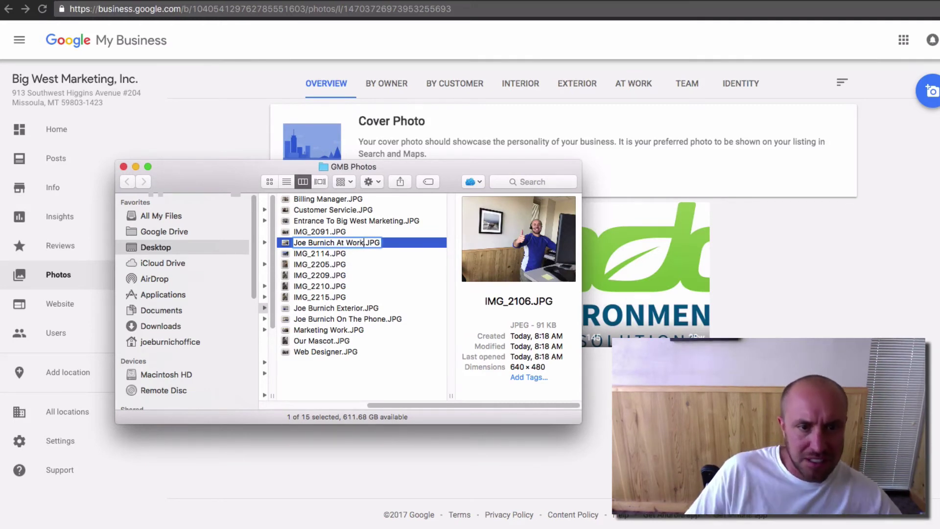
{"action": "left_click", "coordinate": [402, 267]}
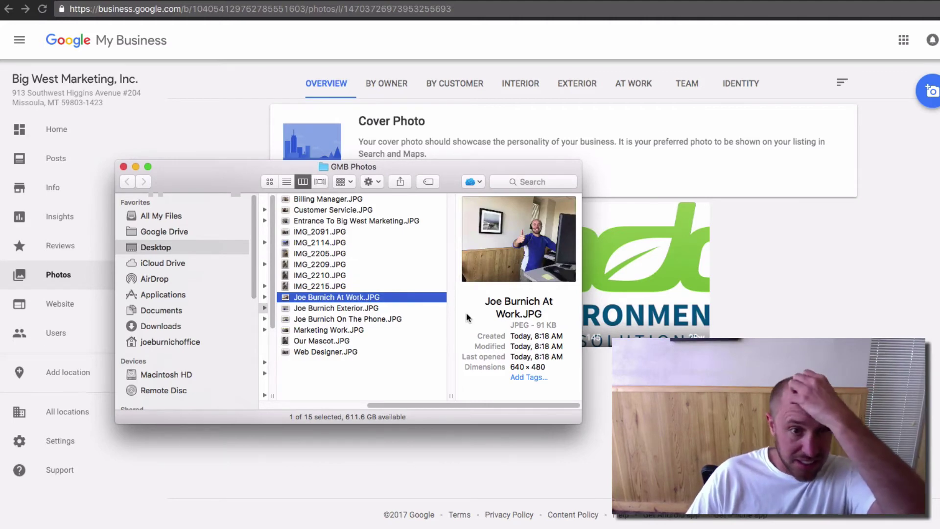
Step: Reposition the Photos window and go to the Interior photo category
{"action": "left_click_drag", "start_coordinate": [222, 173], "coordinate": [939, 131]}
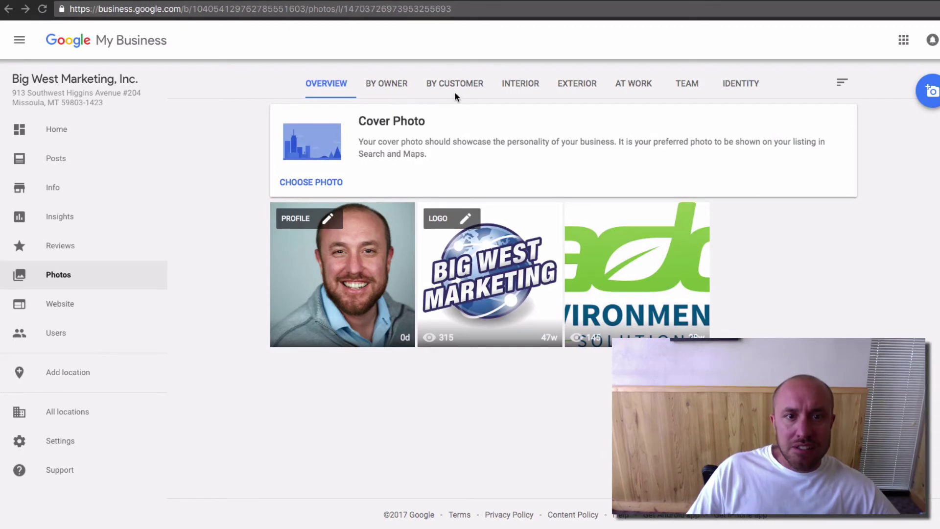
{"action": "left_click", "coordinate": [534, 93]}
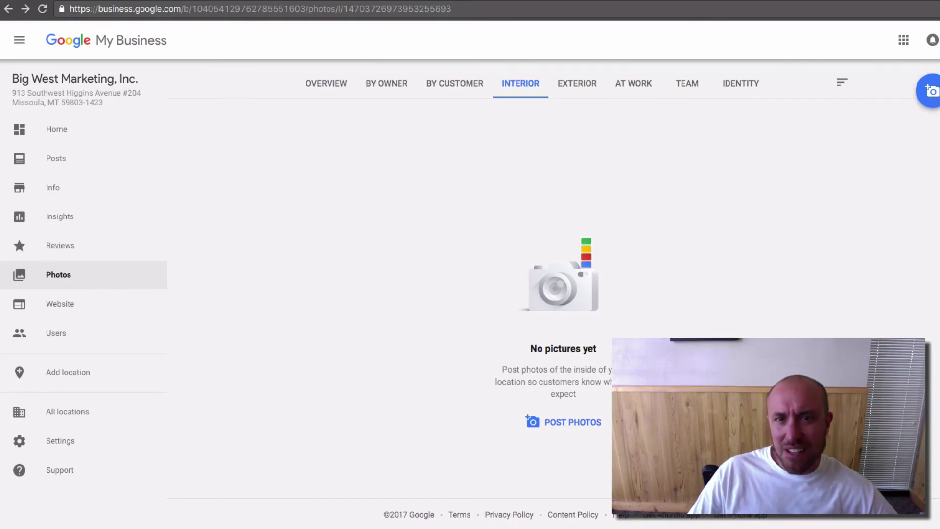
{"action": "left_click", "coordinate": [631, 91]}
{"action": "left_click", "coordinate": [509, 88]}
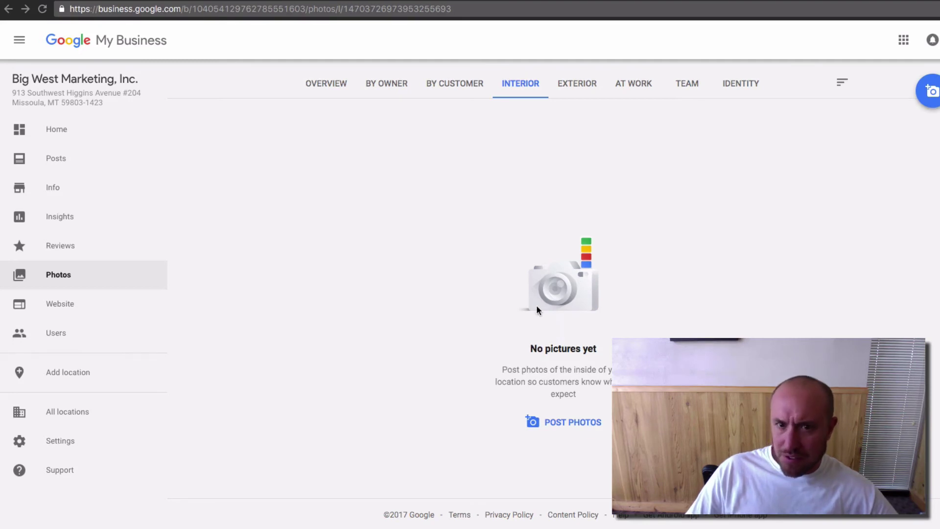
Step: Drag the entrance and customer service photos in, then get back to the Interior category
{"action": "left_click_drag", "start_coordinate": [516, 315], "coordinate": [881, 282]}
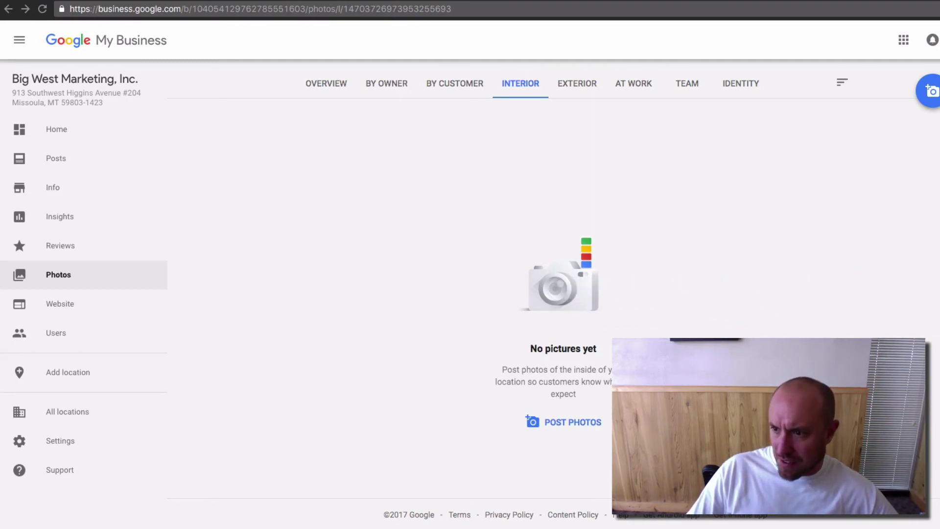
{"action": "left_click_drag", "start_coordinate": [881, 282], "coordinate": [544, 286]}
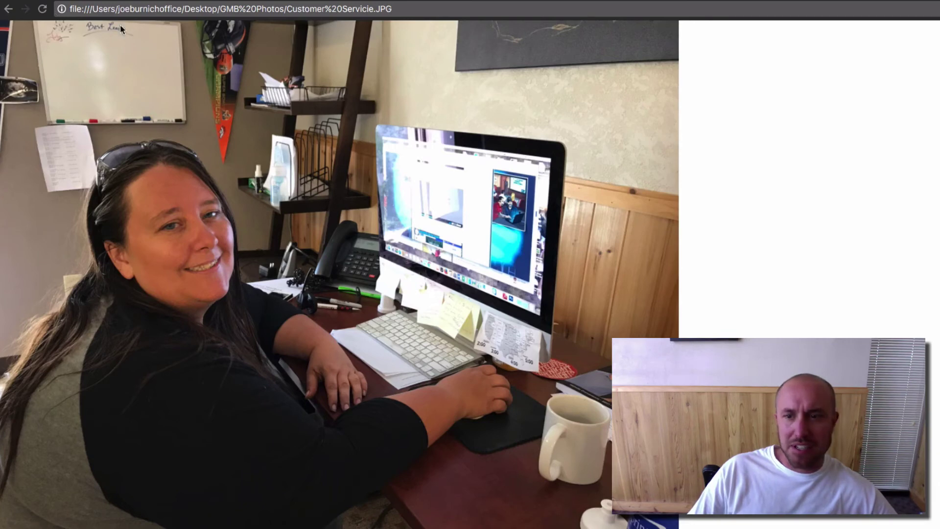
{"action": "left_click", "coordinate": [10, 13]}
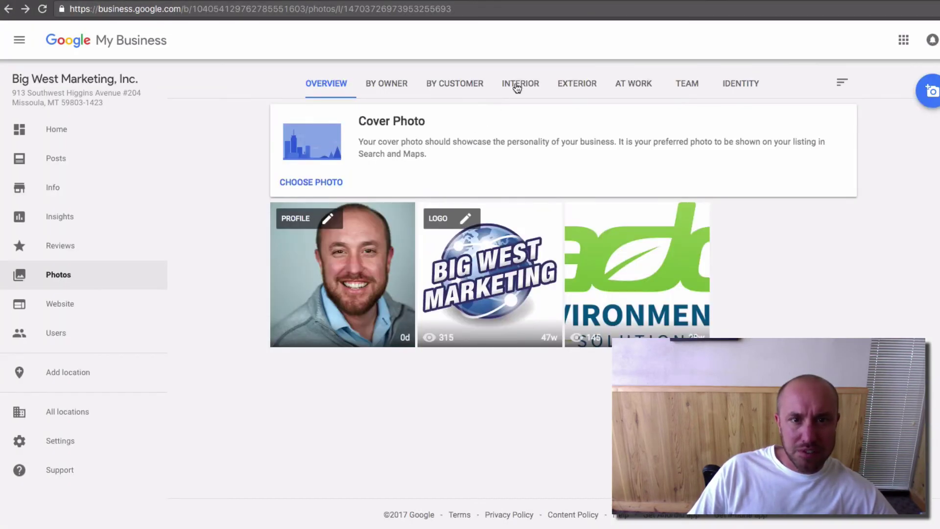
{"action": "left_click", "coordinate": [520, 84]}
Step: Post two interior photos to the Interior category, then go to Exterior
{"action": "left_click", "coordinate": [559, 424]}
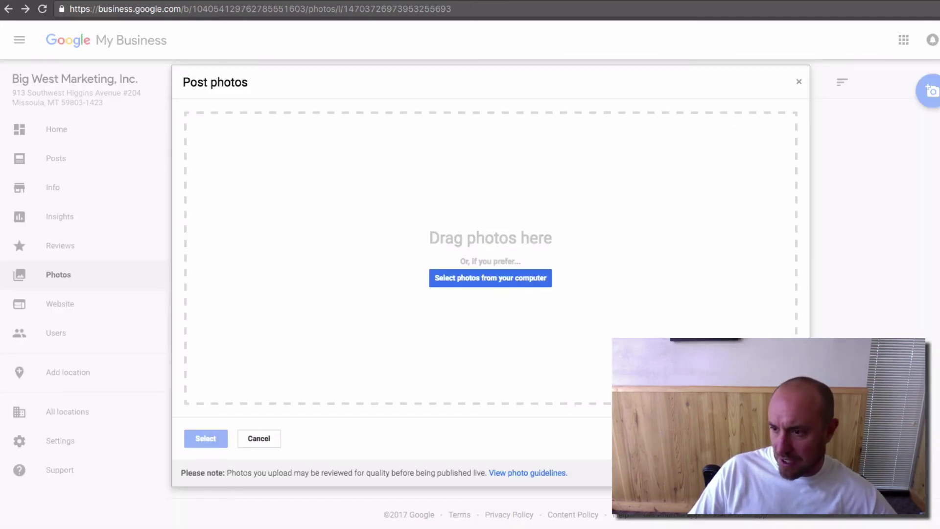
{"action": "left_click_drag", "start_coordinate": [939, 235], "coordinate": [507, 231]}
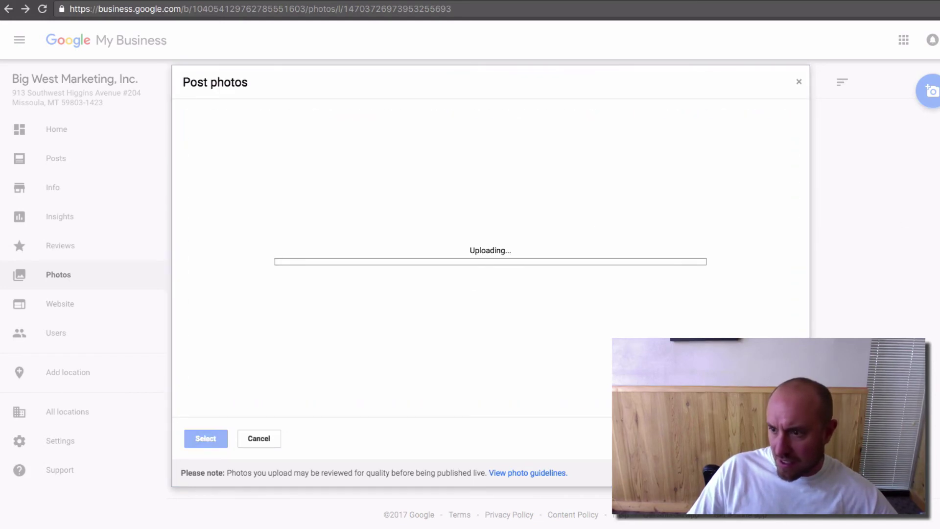
{"action": "left_click_drag", "start_coordinate": [939, 244], "coordinate": [477, 245]}
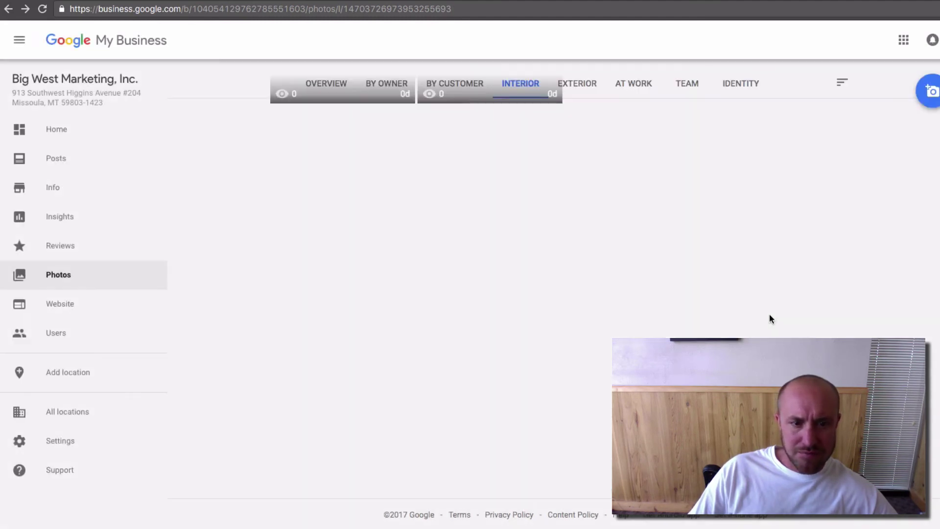
{"action": "left_click", "coordinate": [568, 86]}
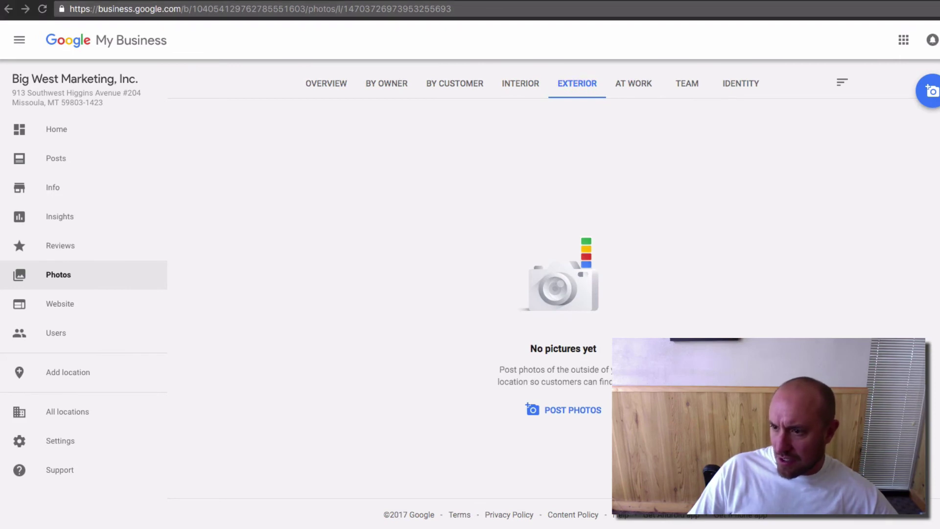
Step: Upload the office-door and Professional Plaza sign photos to Exterior, then go to At Work
{"action": "left_click_drag", "start_coordinate": [930, 294], "coordinate": [772, 244]}
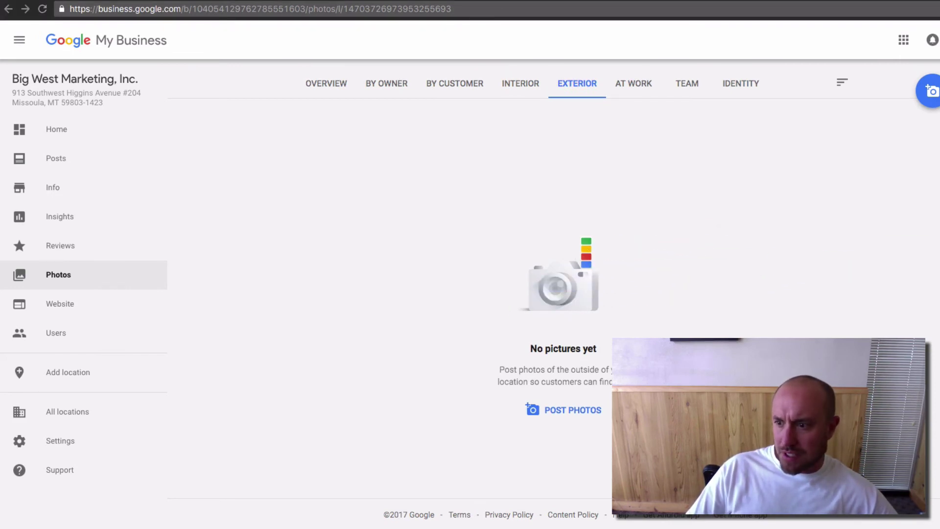
{"action": "left_click", "coordinate": [578, 410]}
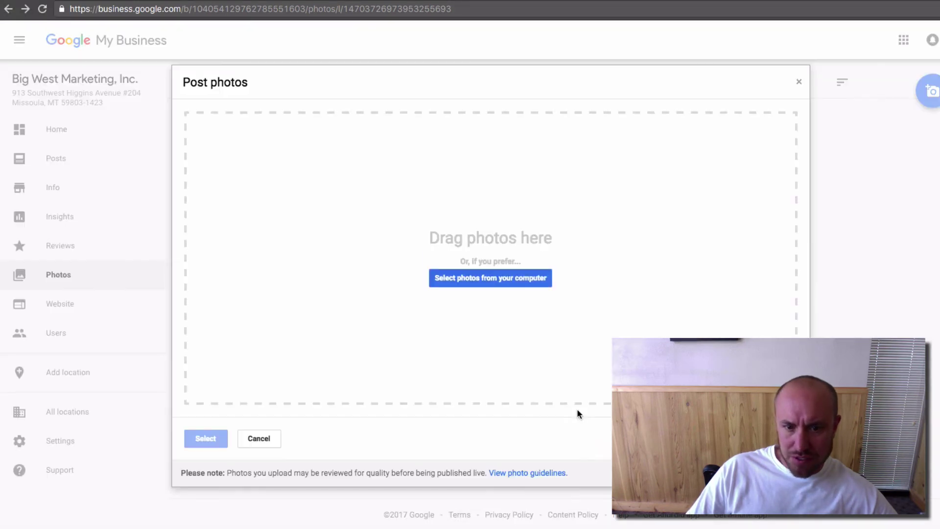
{"action": "left_click_drag", "start_coordinate": [938, 274], "coordinate": [526, 257]}
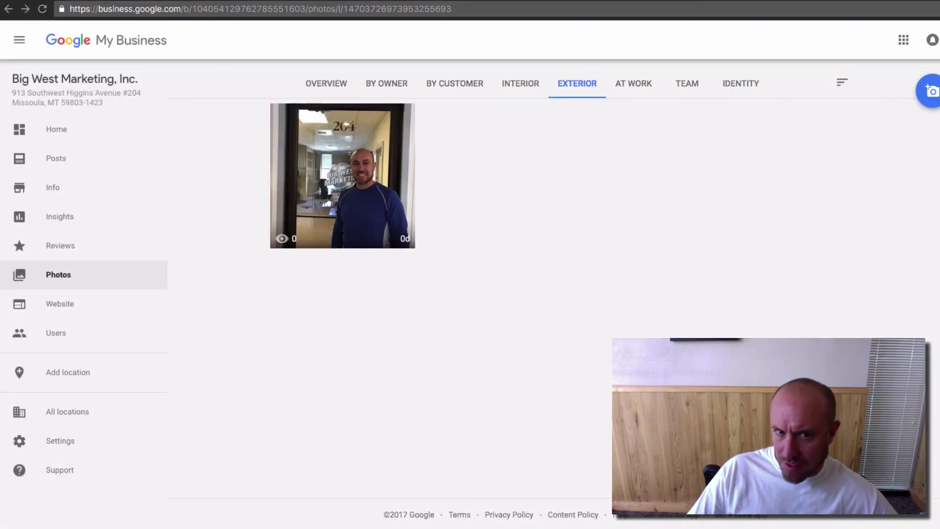
{"action": "left_click_drag", "start_coordinate": [689, 334], "coordinate": [589, 299]}
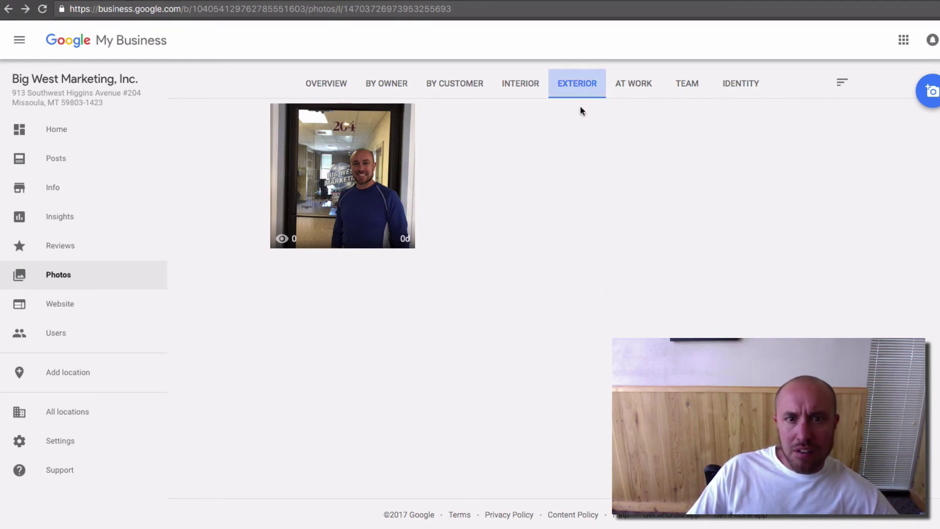
{"action": "left_click", "coordinate": [930, 91]}
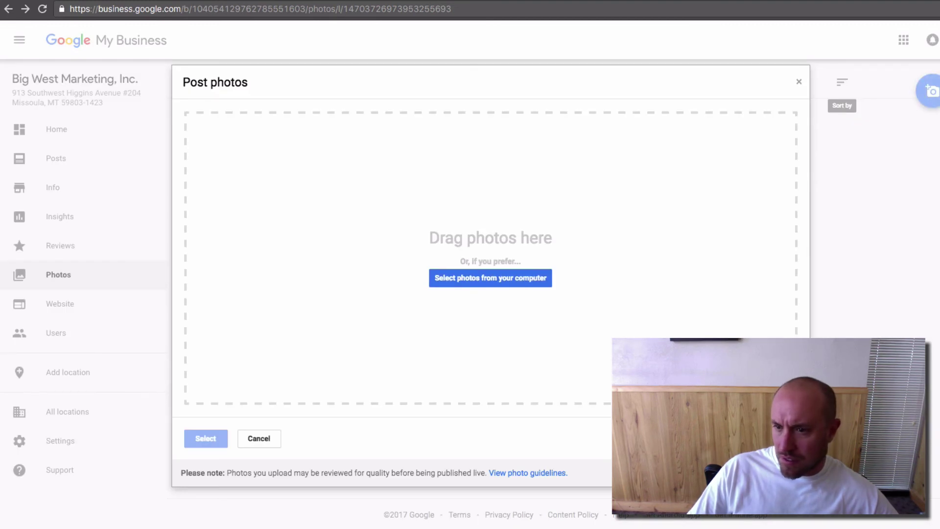
{"action": "left_click_drag", "start_coordinate": [783, 250], "coordinate": [524, 252]}
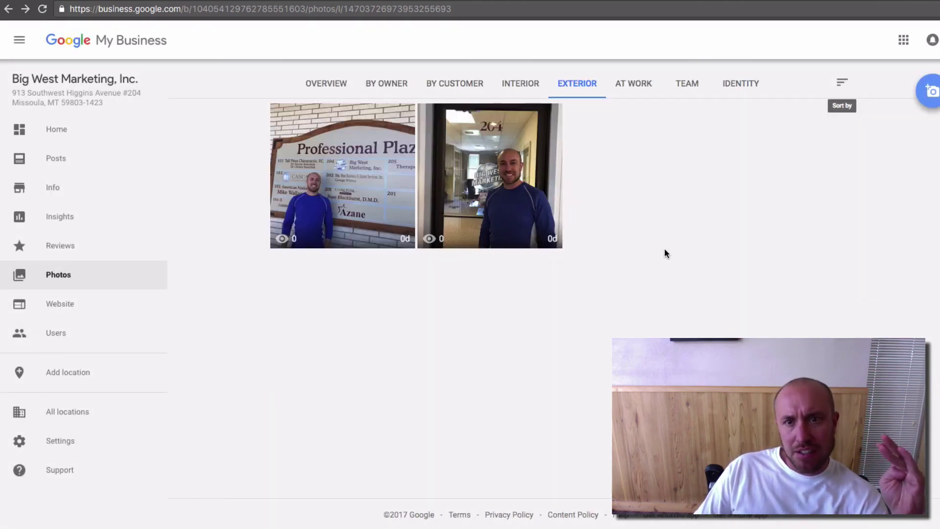
{"action": "left_click", "coordinate": [630, 88]}
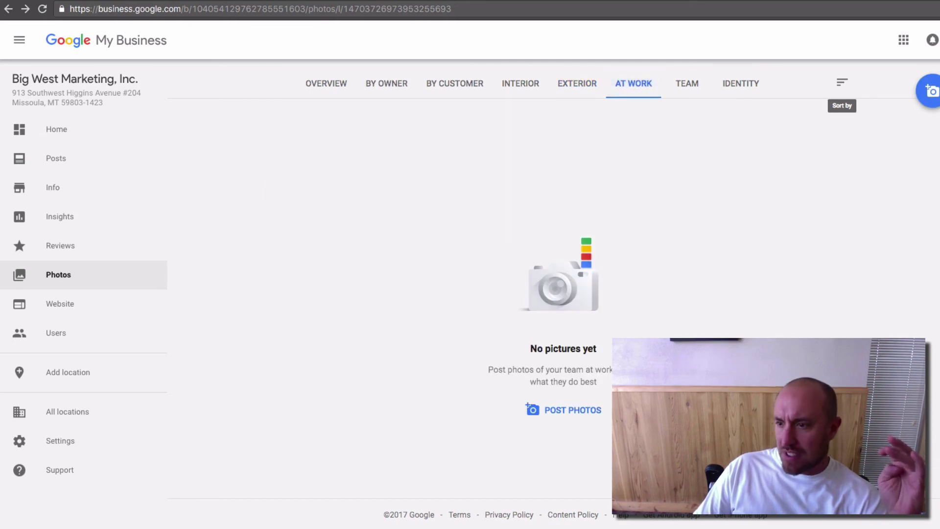
Step: Upload the three staff-at-desk photos to At Work, then go to Team
{"action": "left_click_drag", "start_coordinate": [937, 267], "coordinate": [939, 196]}
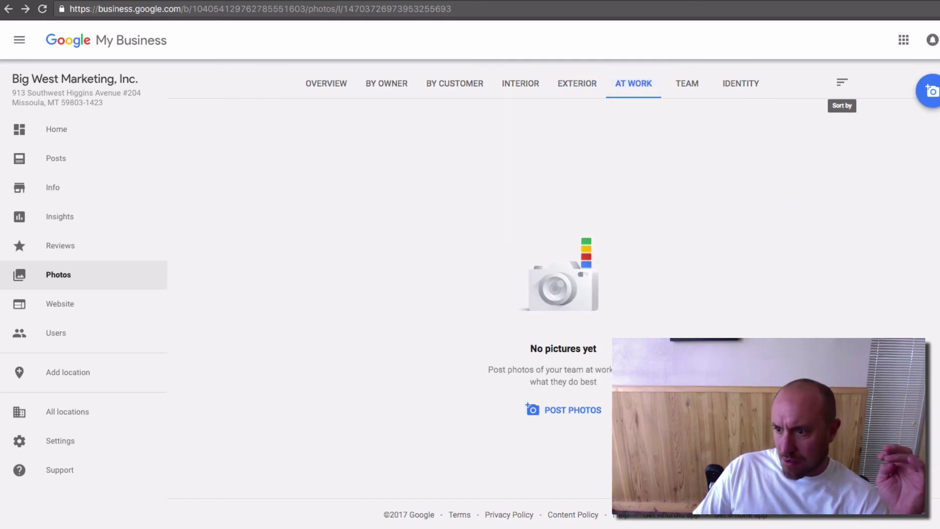
{"action": "left_click", "coordinate": [931, 90]}
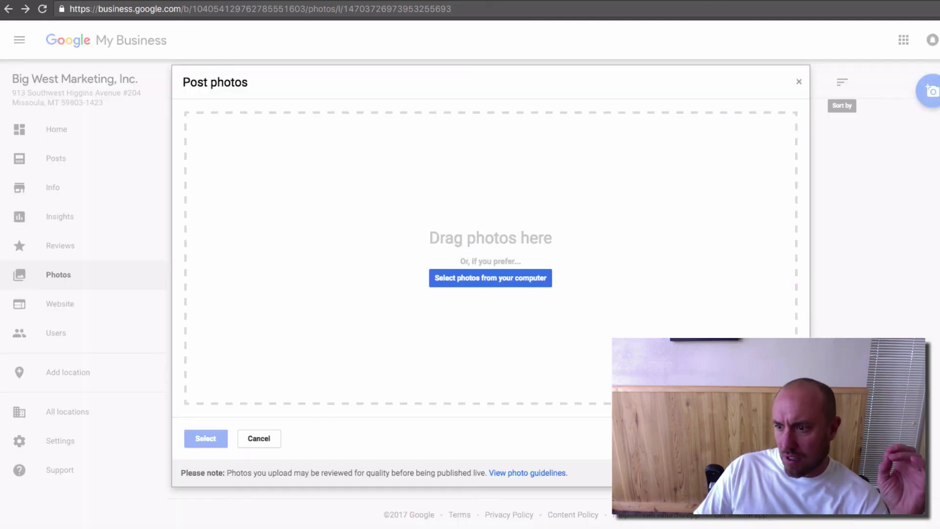
{"action": "left_click_drag", "start_coordinate": [939, 254], "coordinate": [494, 257]}
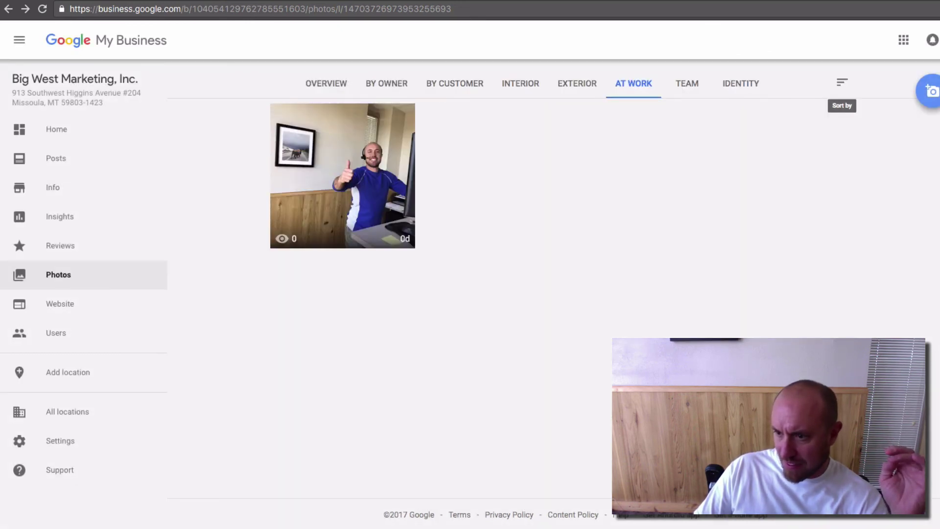
{"action": "left_click_drag", "start_coordinate": [939, 225], "coordinate": [490, 199]}
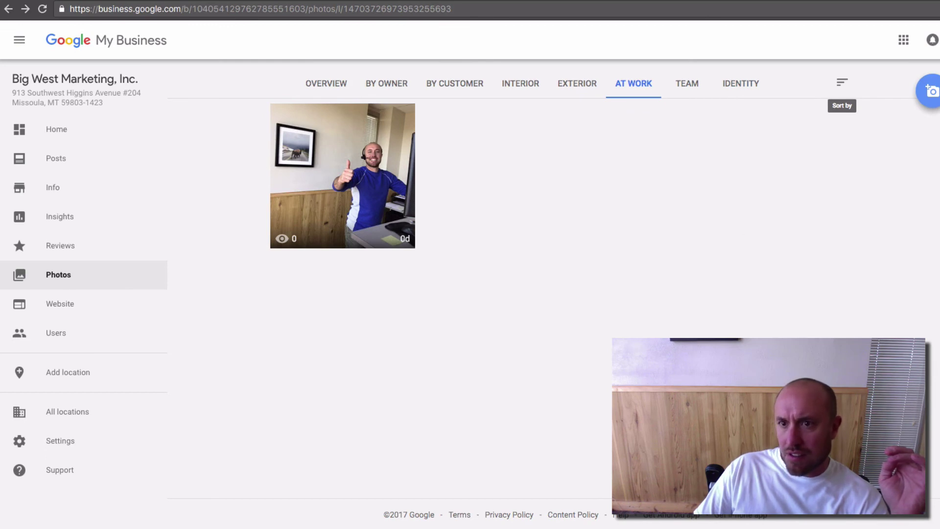
{"action": "left_click_drag", "start_coordinate": [939, 155], "coordinate": [936, 156]}
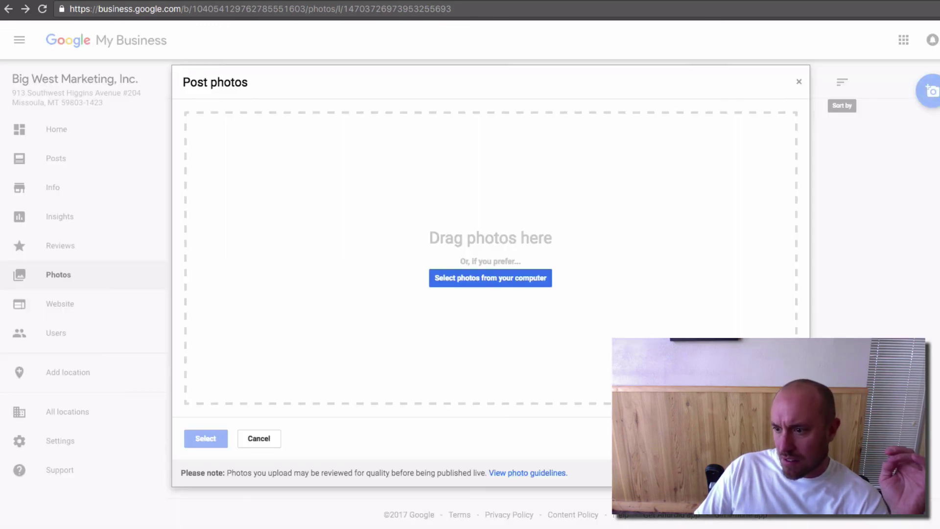
{"action": "left_click_drag", "start_coordinate": [932, 292], "coordinate": [747, 312]}
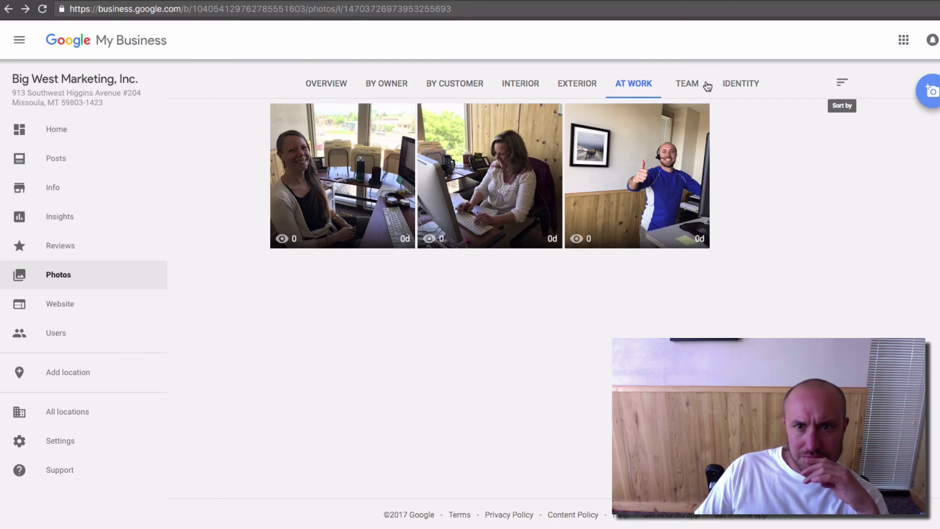
{"action": "left_click", "coordinate": [688, 86]}
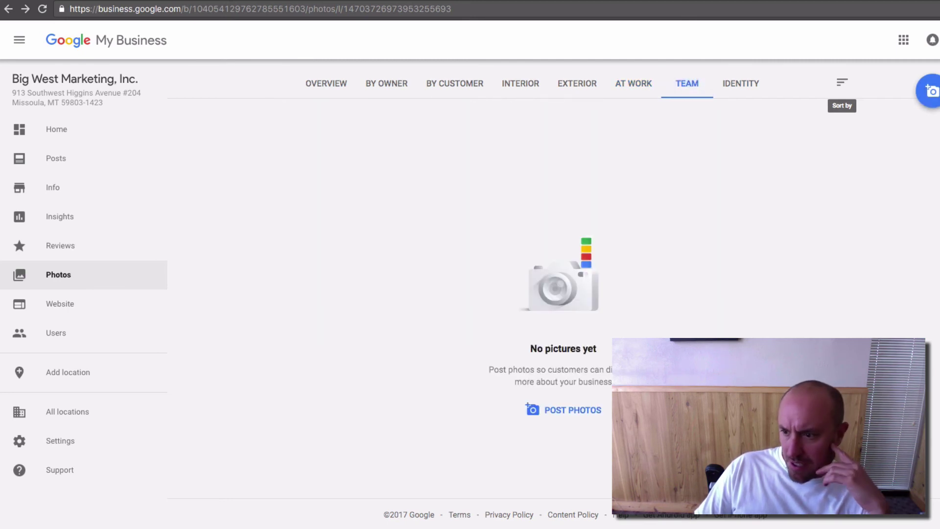
Step: Drop the office dog photo into the Team category's Post photos zone
{"action": "left_click_drag", "start_coordinate": [832, 372], "coordinate": [574, 282]}
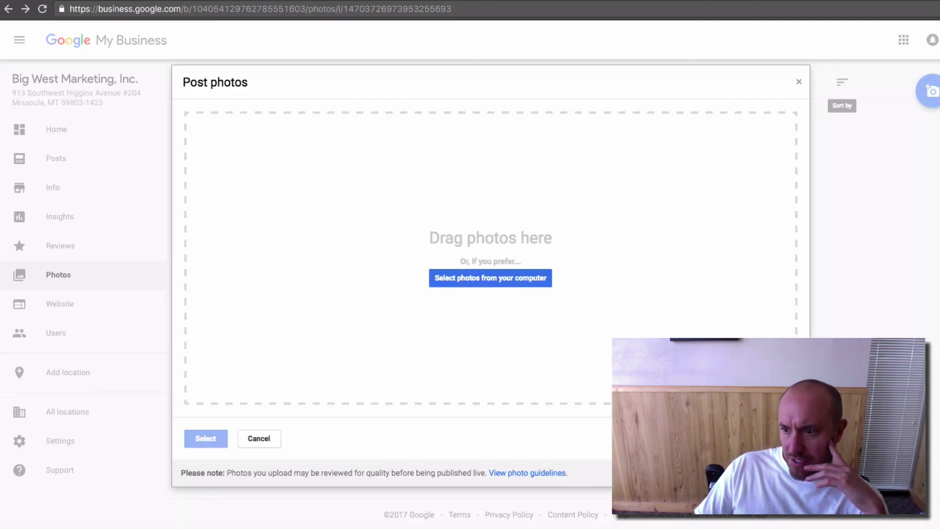
{"action": "left_click_drag", "start_coordinate": [930, 284], "coordinate": [636, 274]}
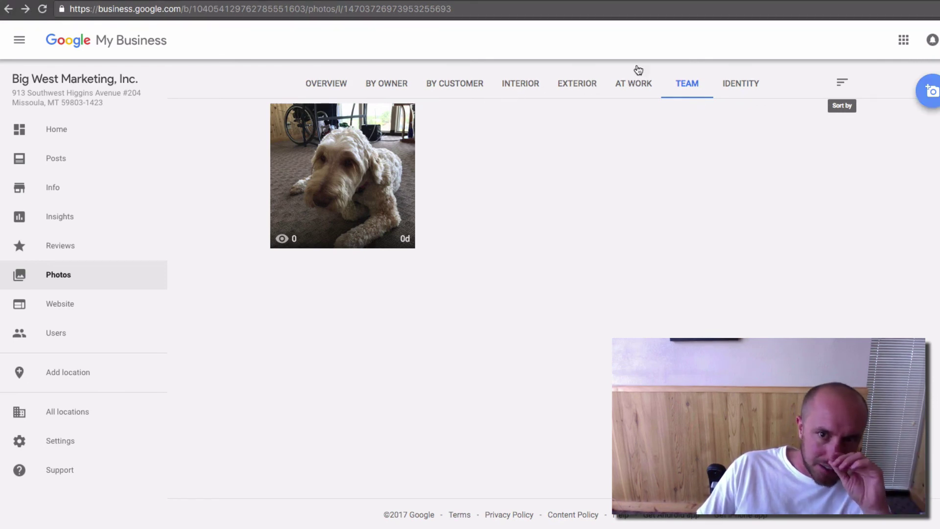
Step: Switch to the By owner view and scroll through all ten owner-posted photos
{"action": "left_click", "coordinate": [409, 85]}
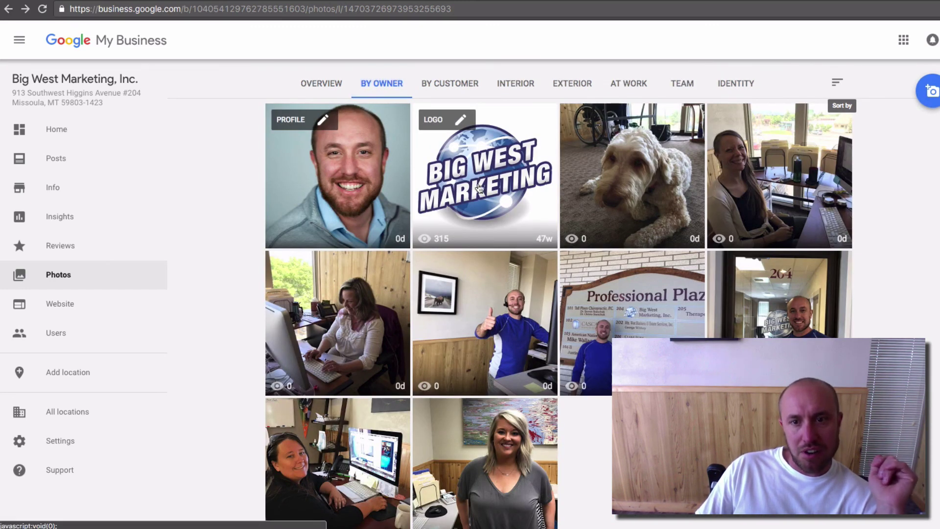
{"action": "scroll", "coordinate": [480, 189], "scroll_direction": "down", "scroll_amount": 1}
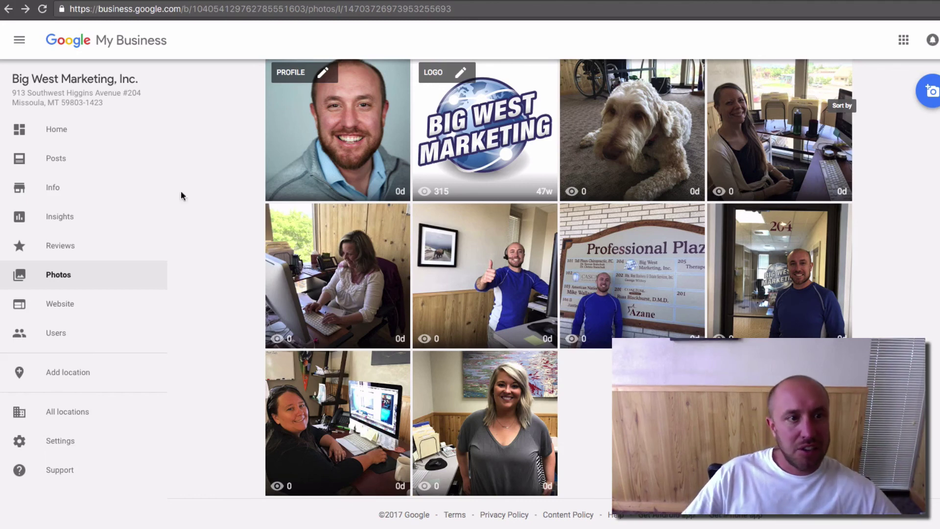
{"action": "left_click_drag", "start_coordinate": [11, 93], "coordinate": [155, 101]}
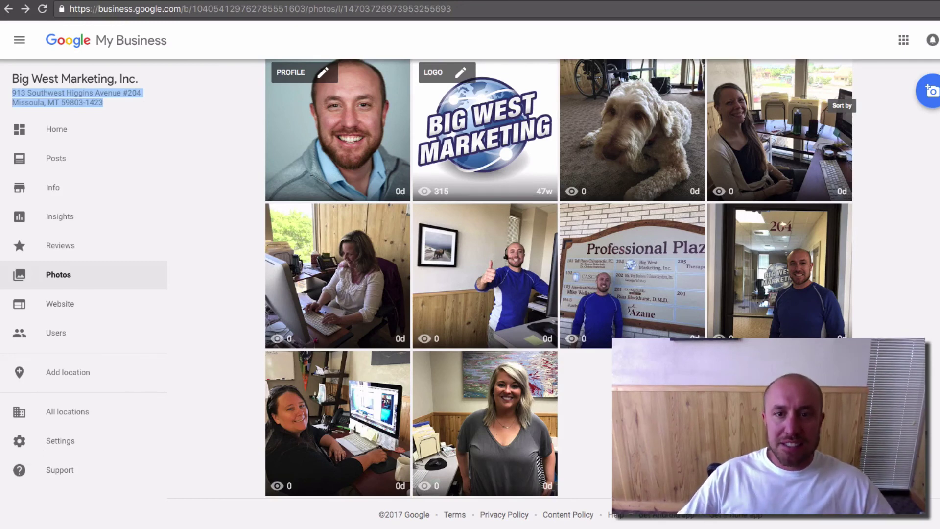
{"action": "scroll", "coordinate": [868, 290], "scroll_direction": "up", "scroll_amount": 2}
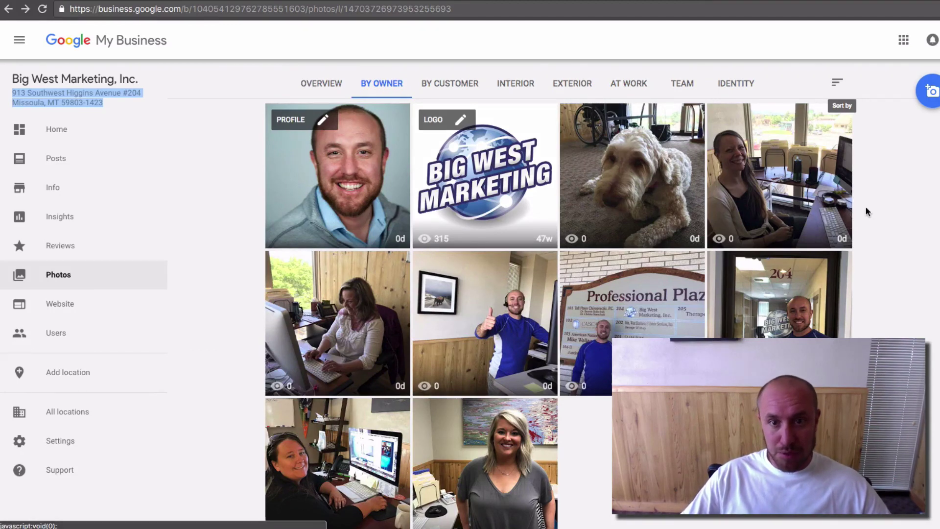
{"action": "scroll", "coordinate": [900, 307], "scroll_direction": "down", "scroll_amount": 1}
{"action": "scroll", "coordinate": [899, 307], "scroll_direction": "down", "scroll_amount": 1}
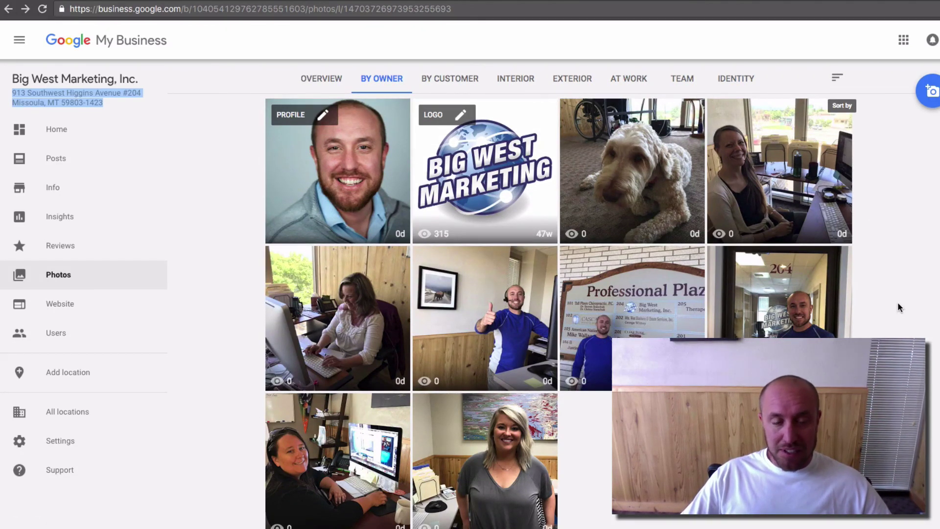